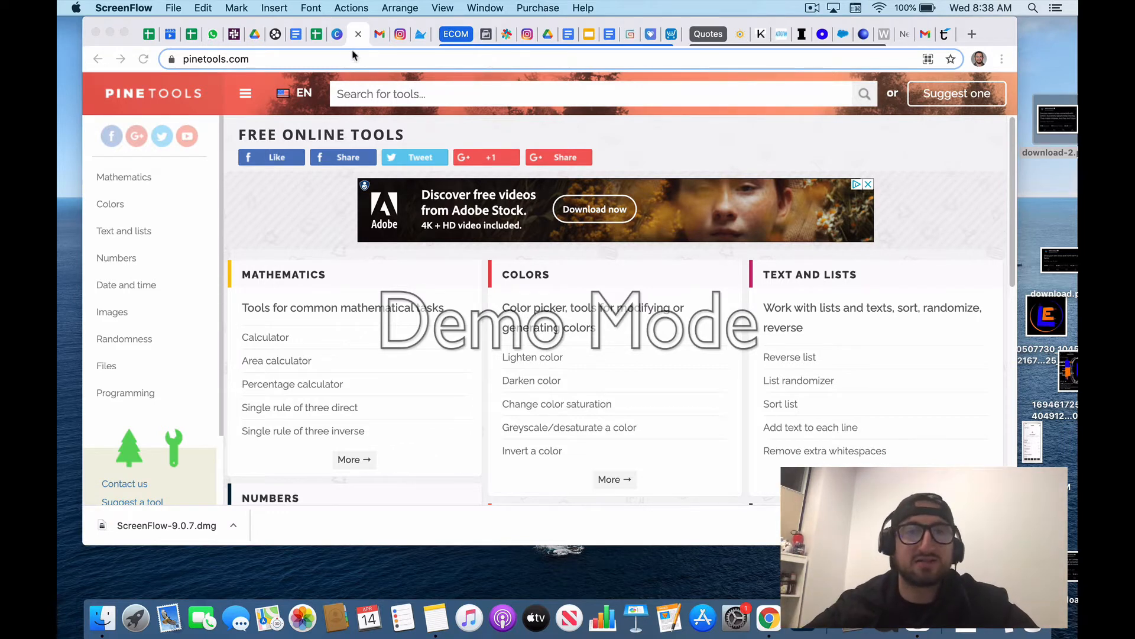
Step: Switch to Canva and create a new custom-size design of 2160 x 1080 px
left_click(337, 34)
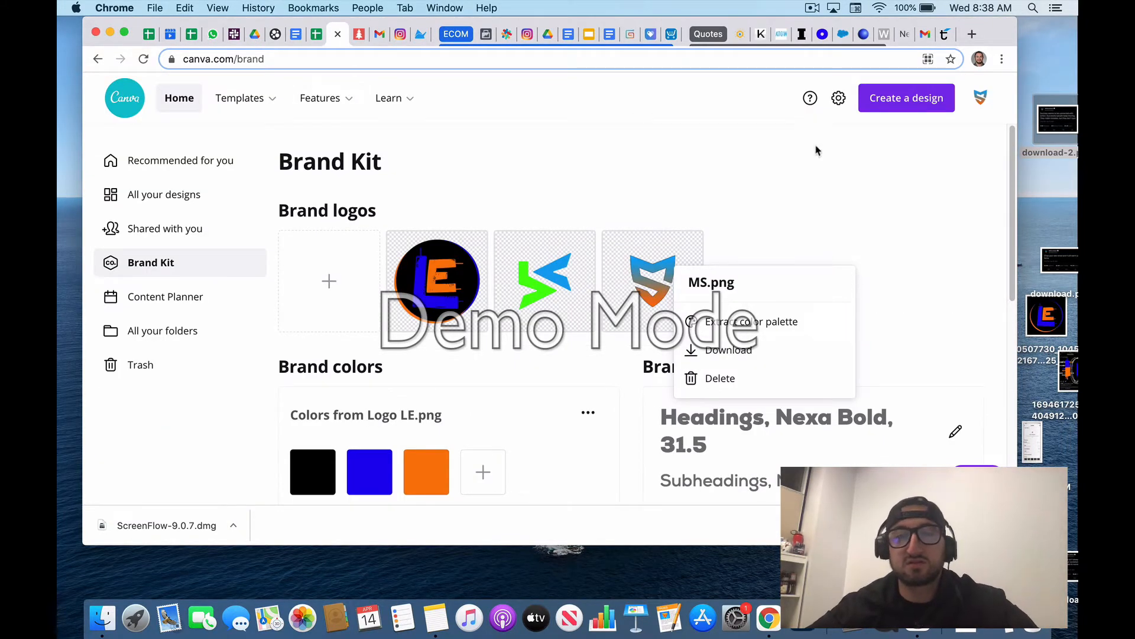
left_click(120, 91)
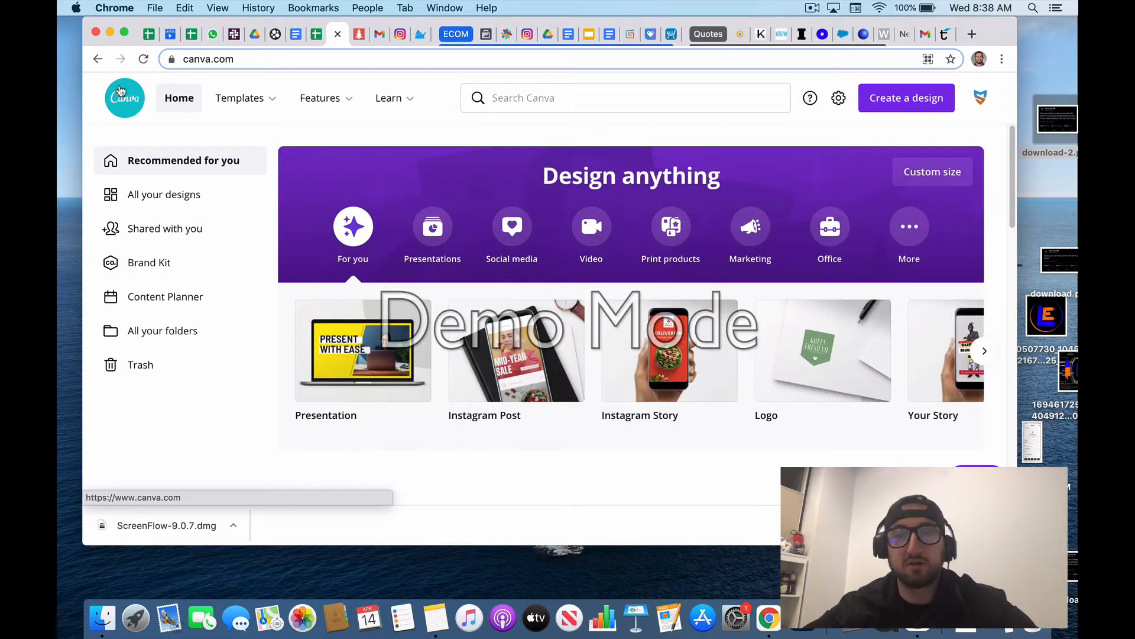
left_click(929, 97)
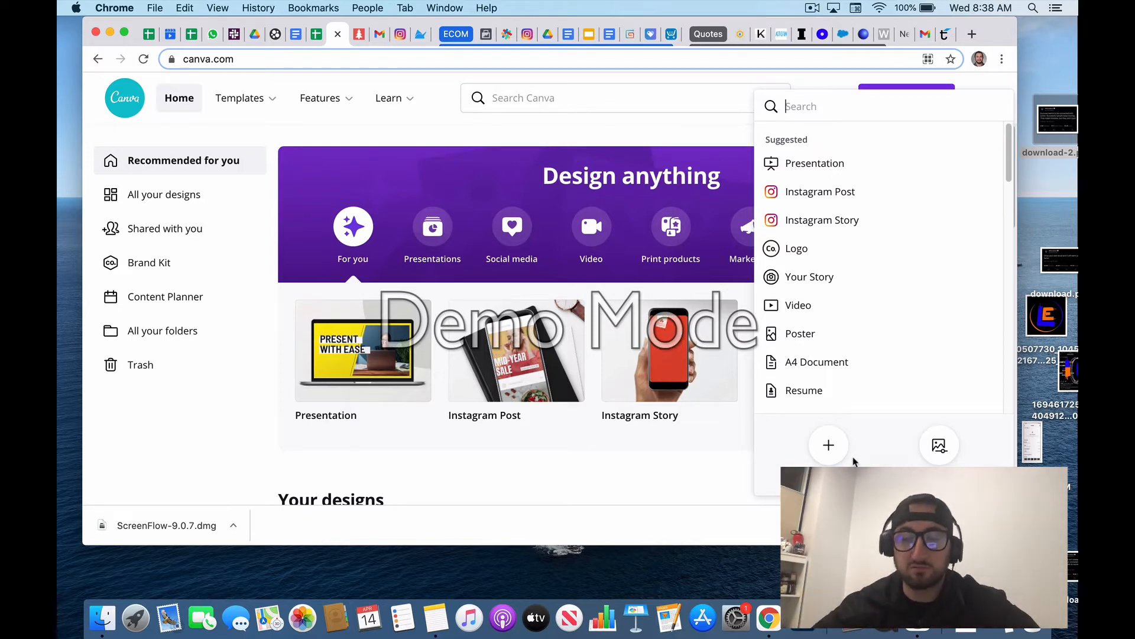
left_click(831, 446)
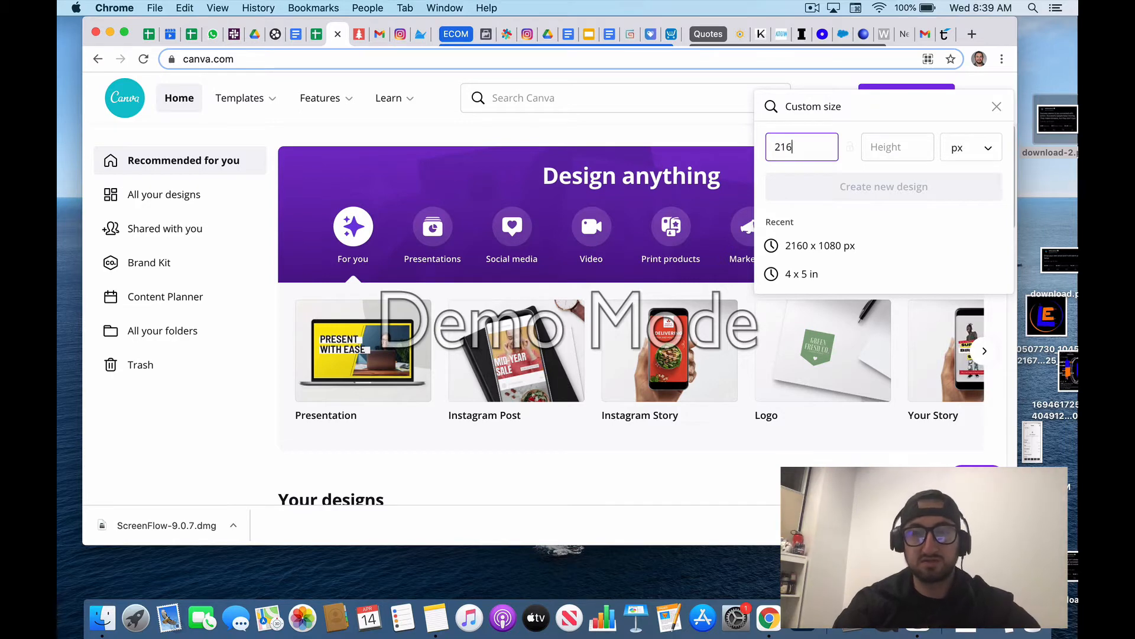
type("0")
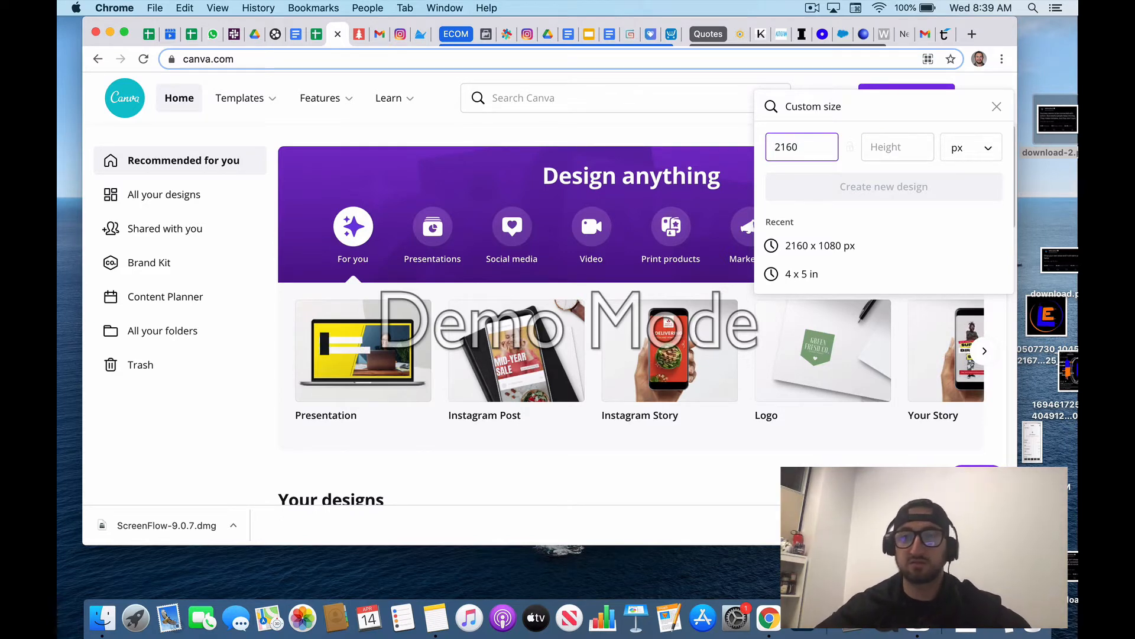
left_click(895, 158)
type("1080")
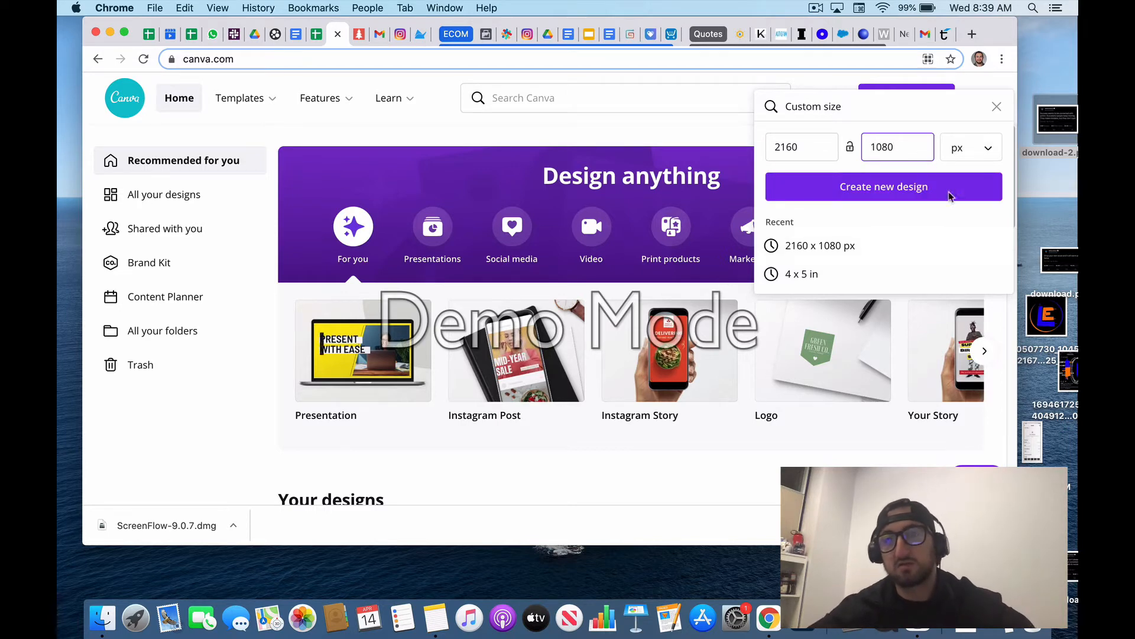
left_click(882, 188)
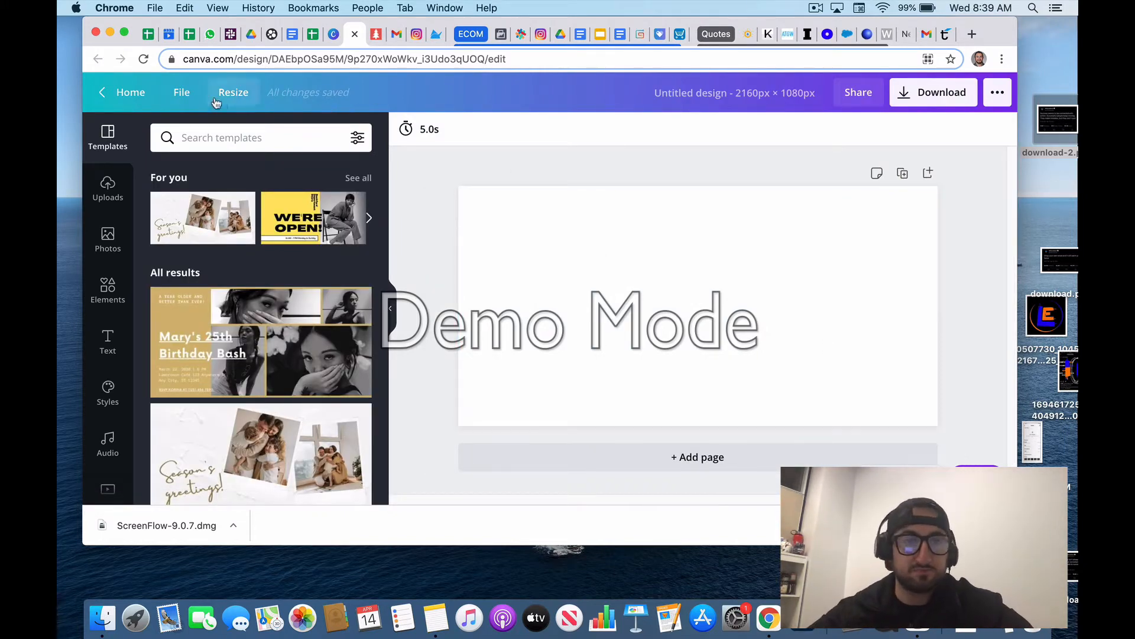
Step: Show the rulers and place a vertical guide at the middle of the page, at about 1080 px
left_click(190, 98)
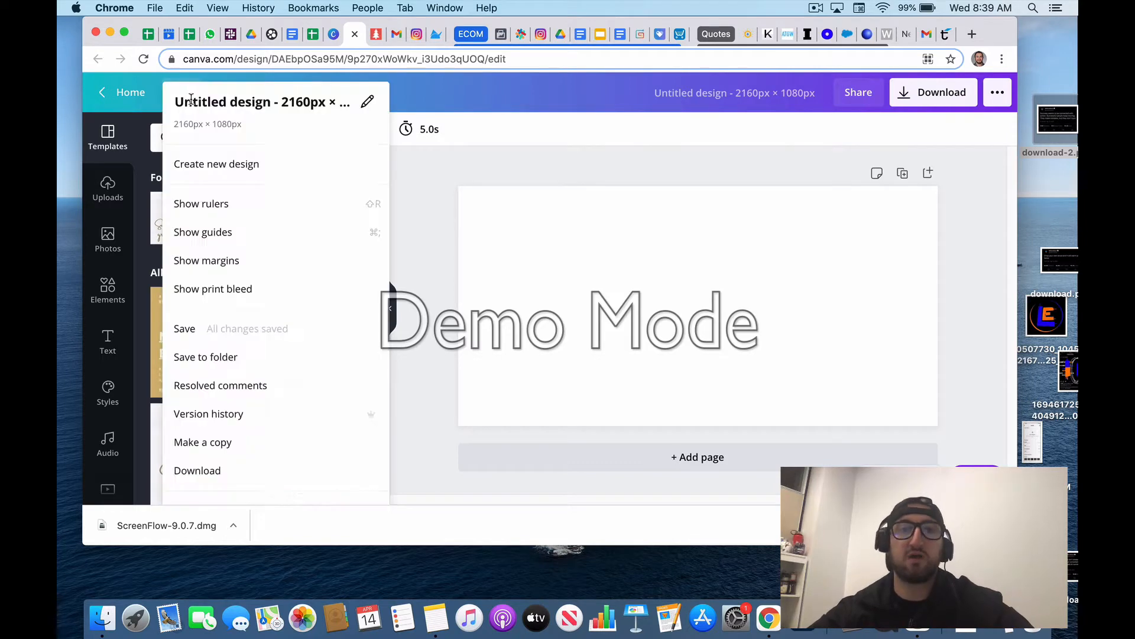
left_click(201, 213)
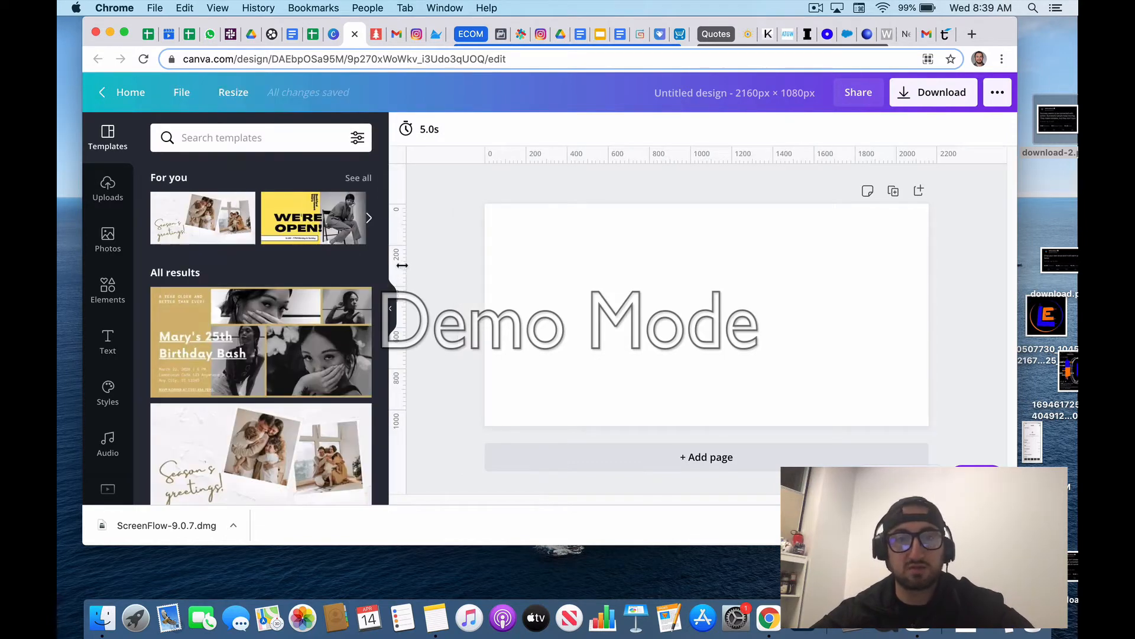
left_click_drag(402, 259, 707, 256)
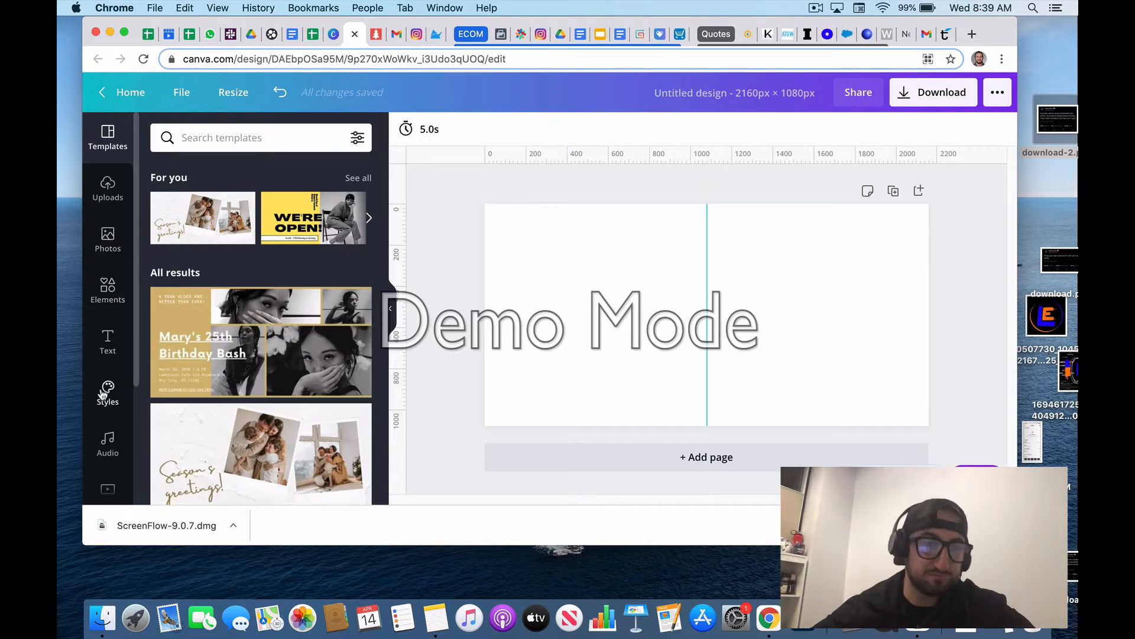
Step: Set the desert landscape with the blue sky and planet arc as the page background
scroll(105, 397, "down", 3)
scroll(108, 373, "up", 3)
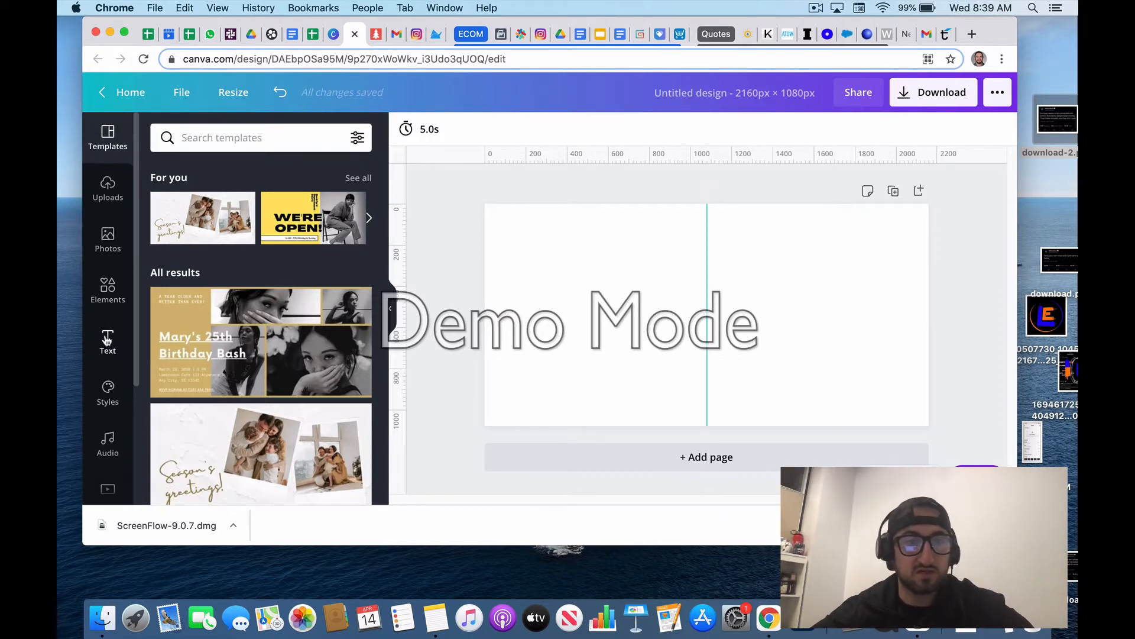
scroll(107, 339, "down", 3)
left_click(107, 374)
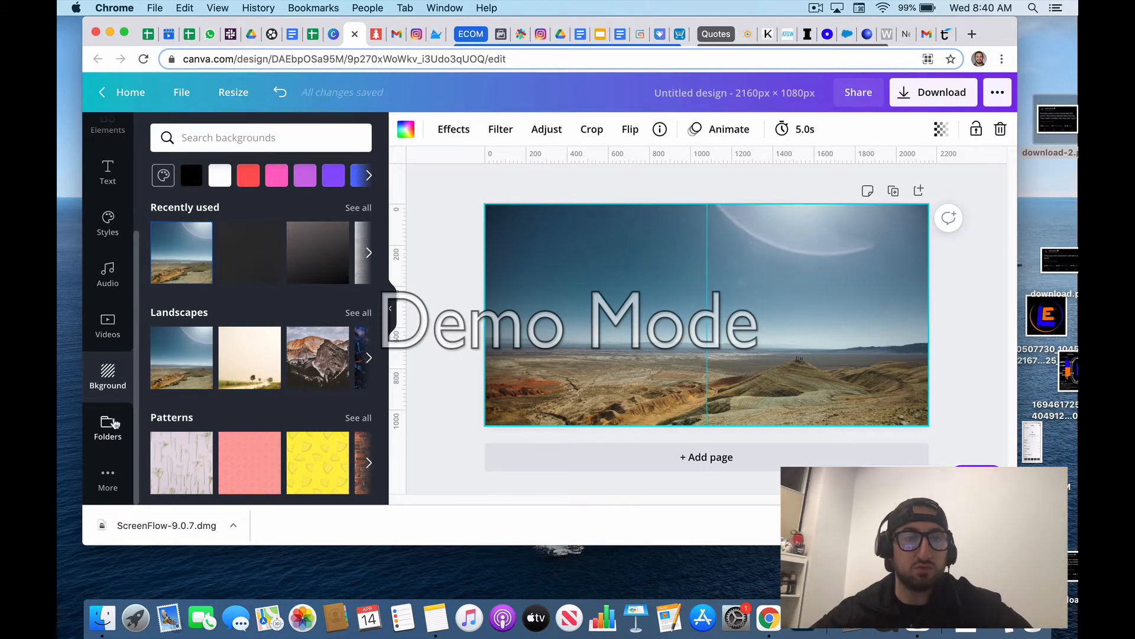
Step: Search the photo library for the suggested term "astronaut"
scroll(112, 414, "up", 3)
left_click(107, 237)
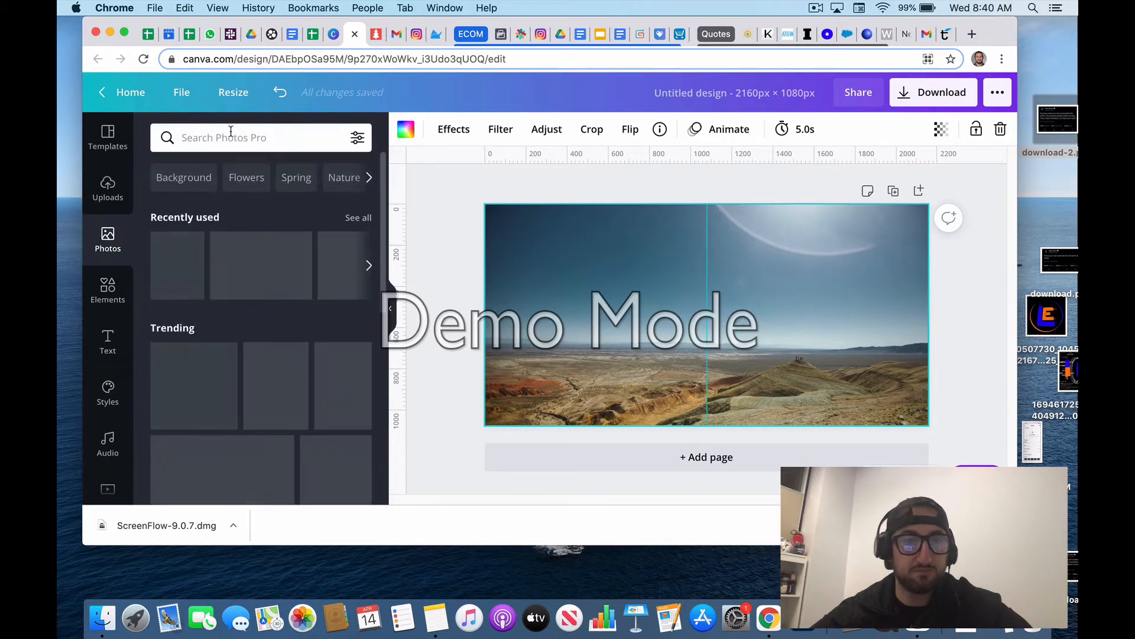
left_click(235, 133)
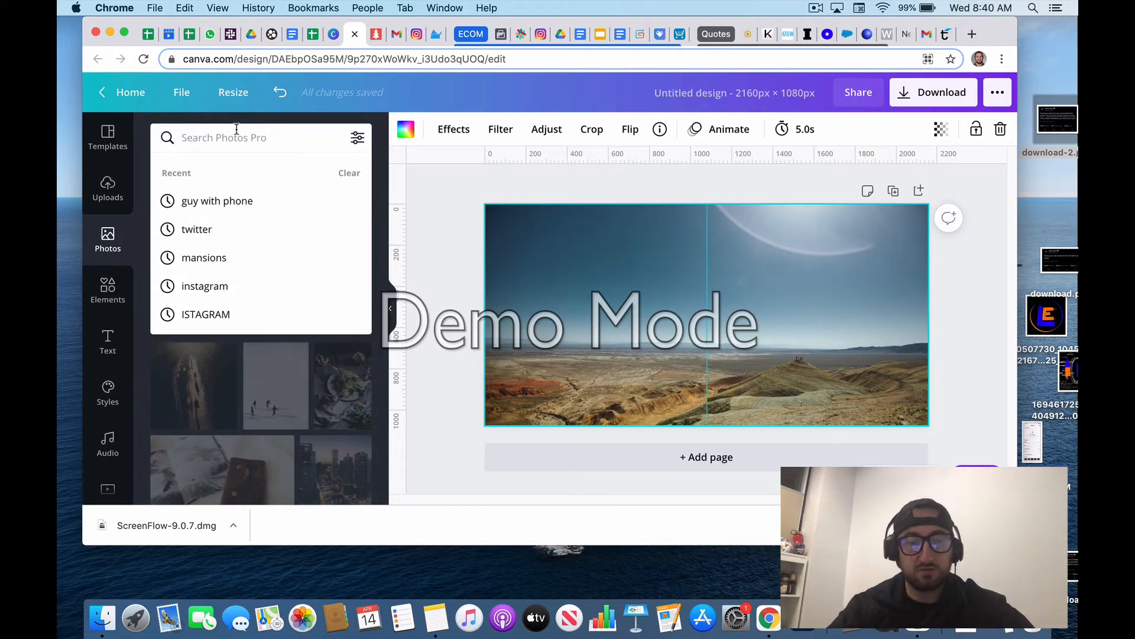
type("astor")
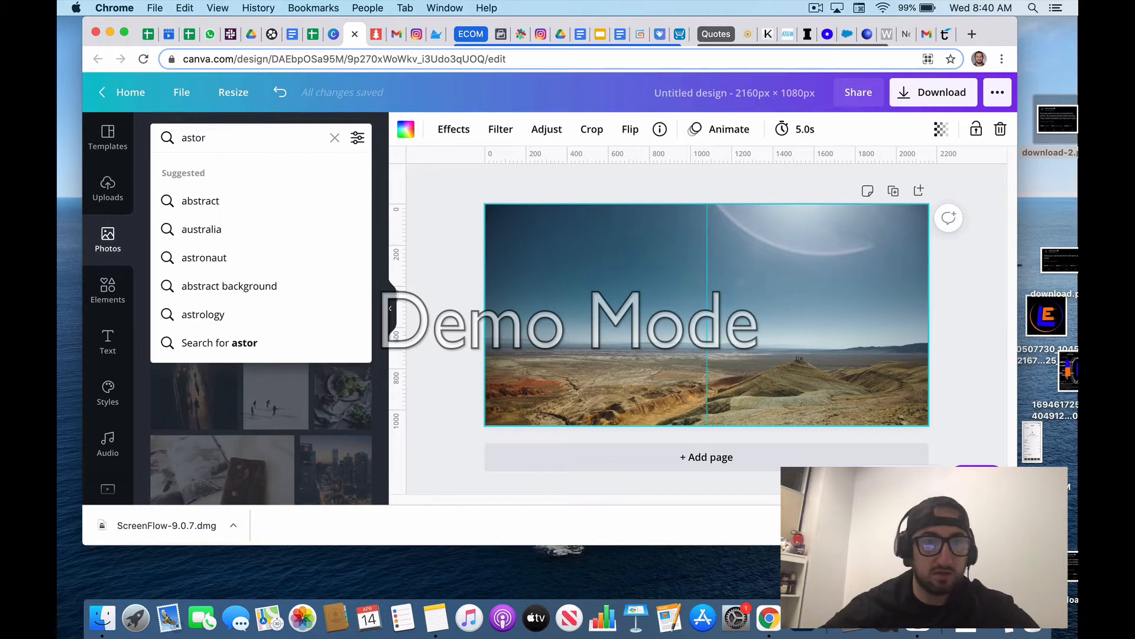
left_click(204, 259)
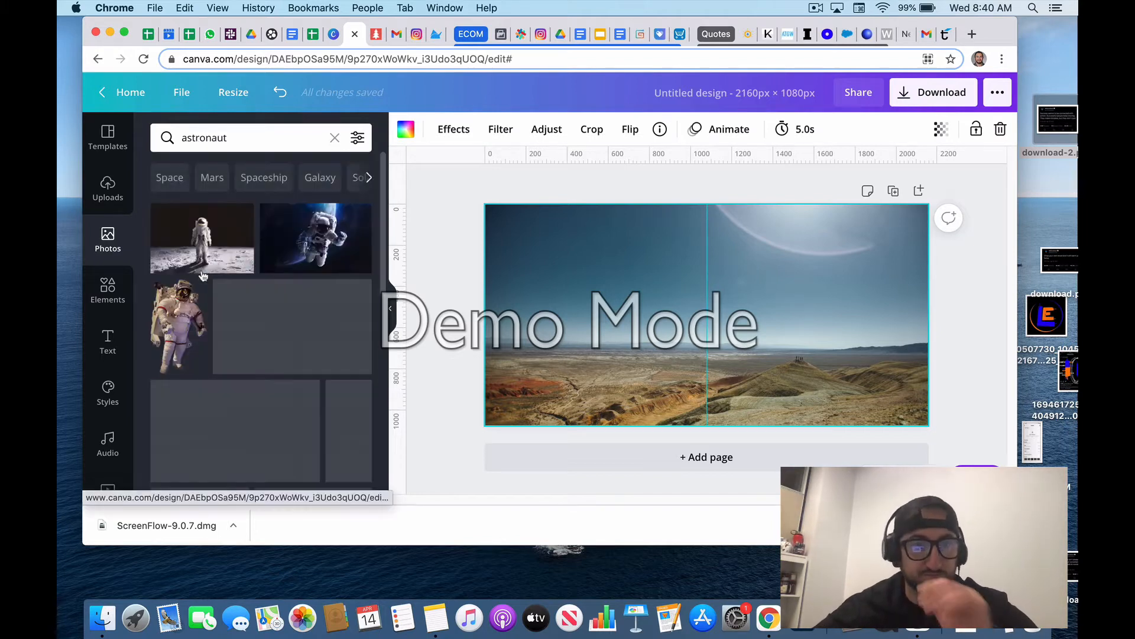
Step: Filter the astronaut photo results to cut-outs only
scroll(231, 316, "down", 3)
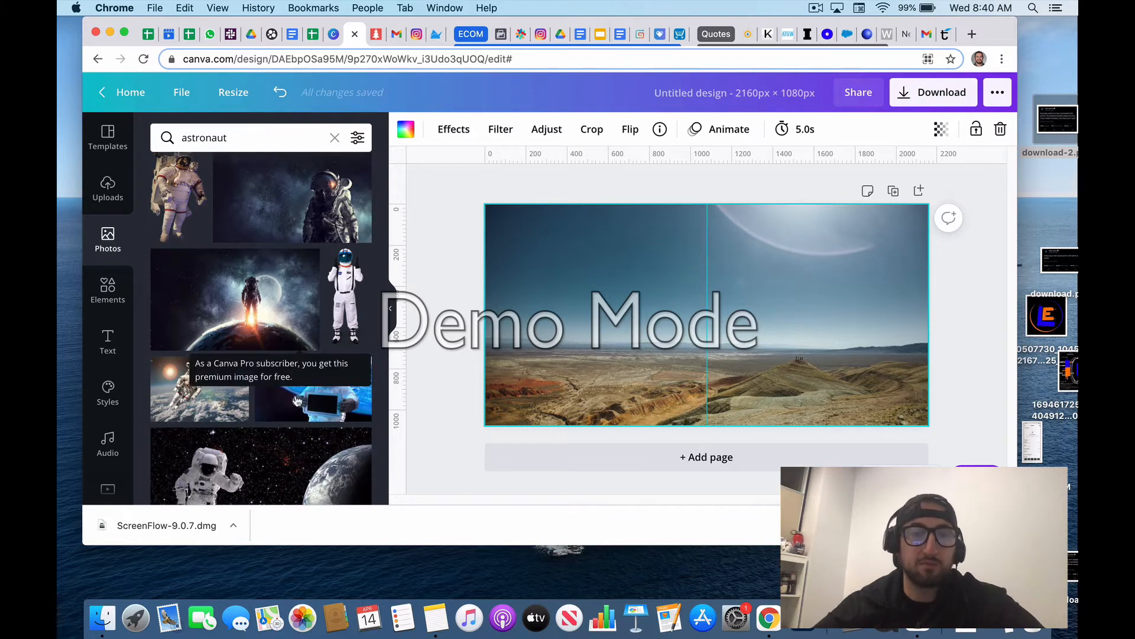
scroll(302, 379, "down", 2)
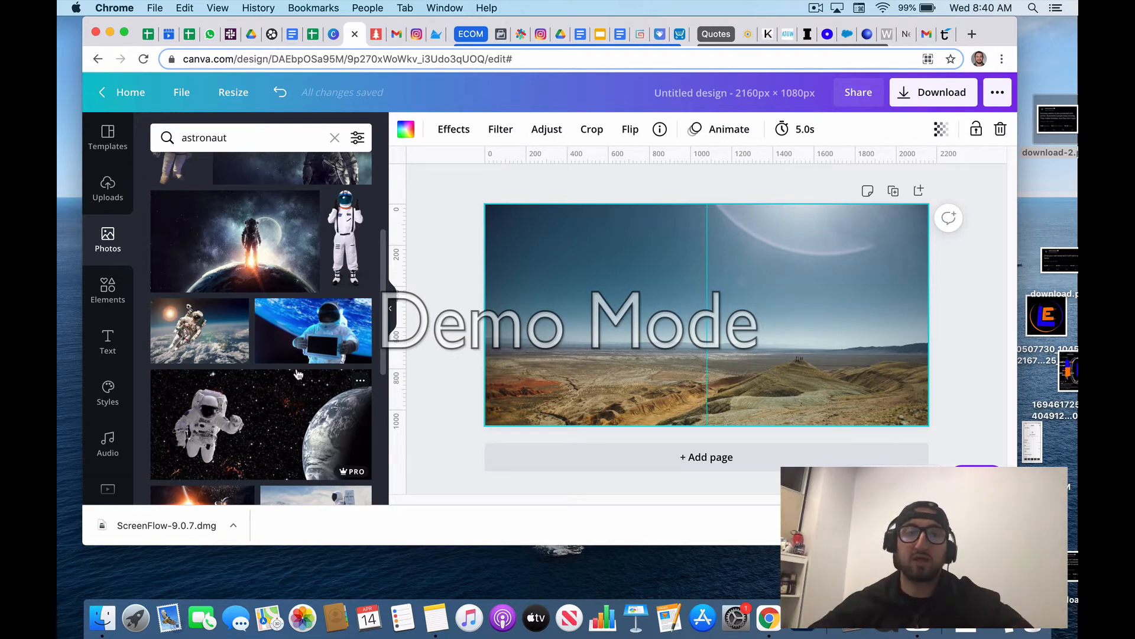
left_click(358, 138)
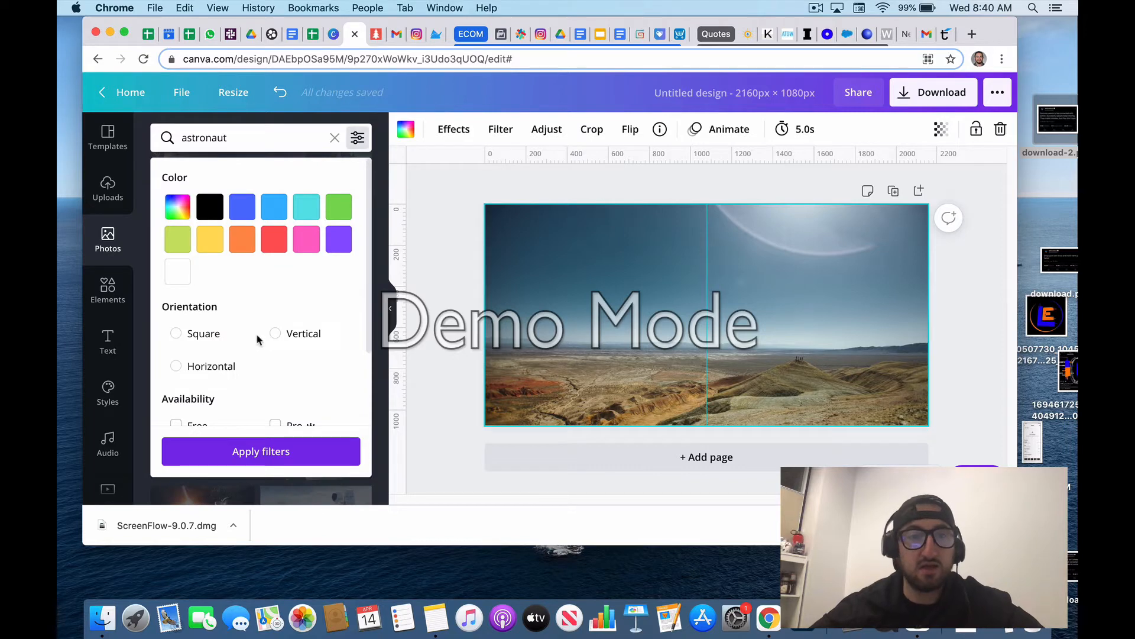
scroll(258, 338, "down", 3)
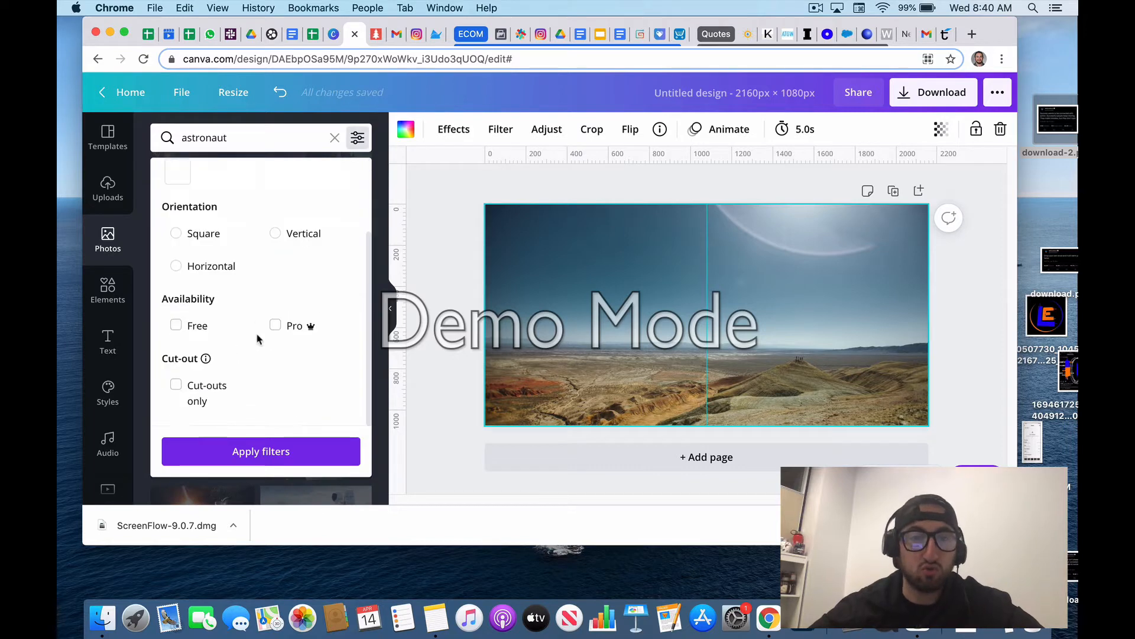
left_click(178, 386)
left_click(238, 458)
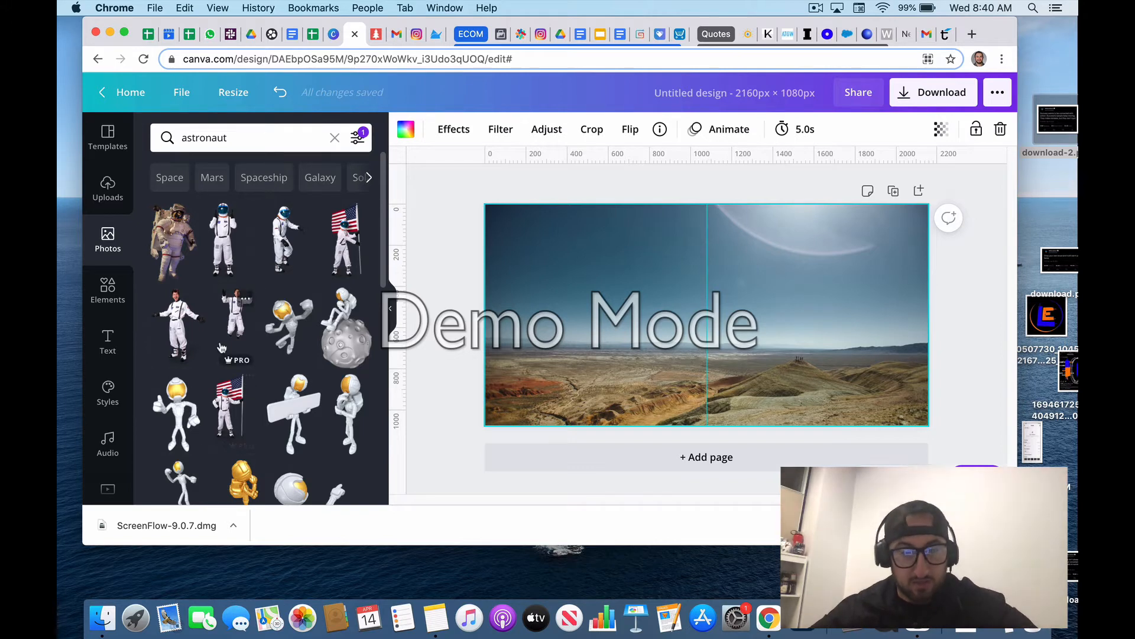
Step: Add the astronaut cut-out holding the American flag, enlarge it and place it across the centre guide, with its legs running off the page
scroll(219, 342, "down", 5)
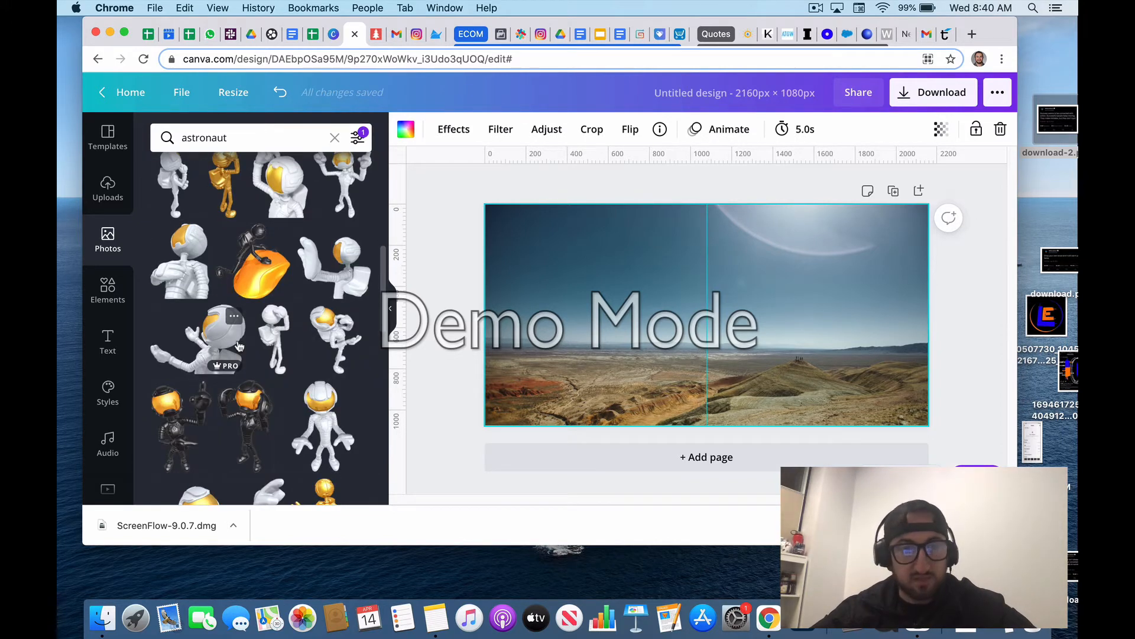
scroll(238, 346, "down", 2)
scroll(238, 346, "up", 8)
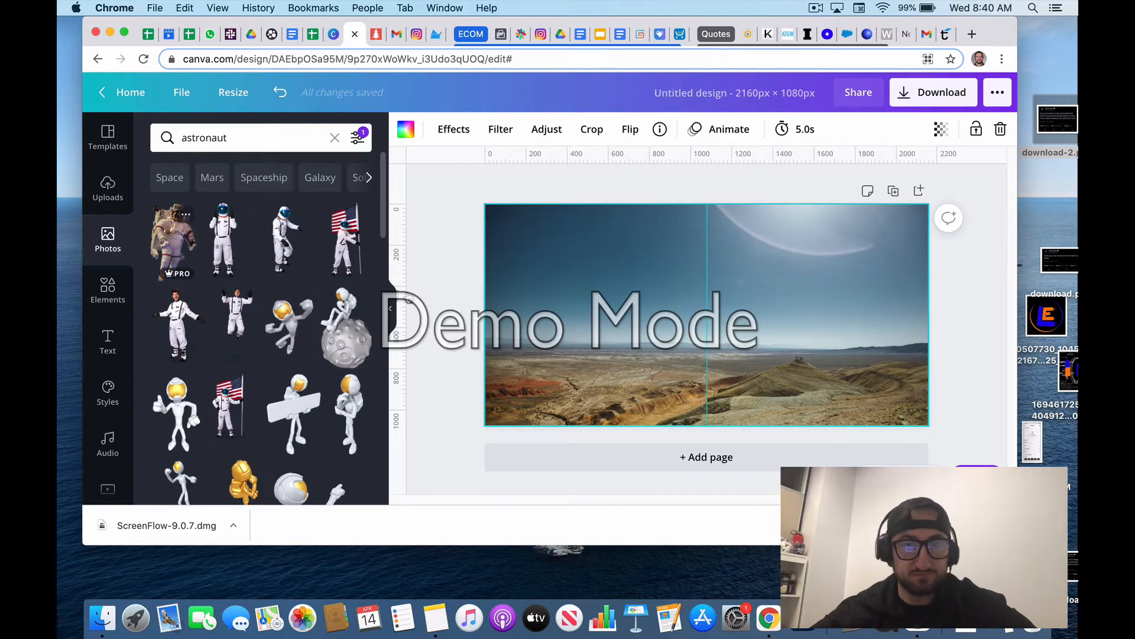
left_click(347, 239)
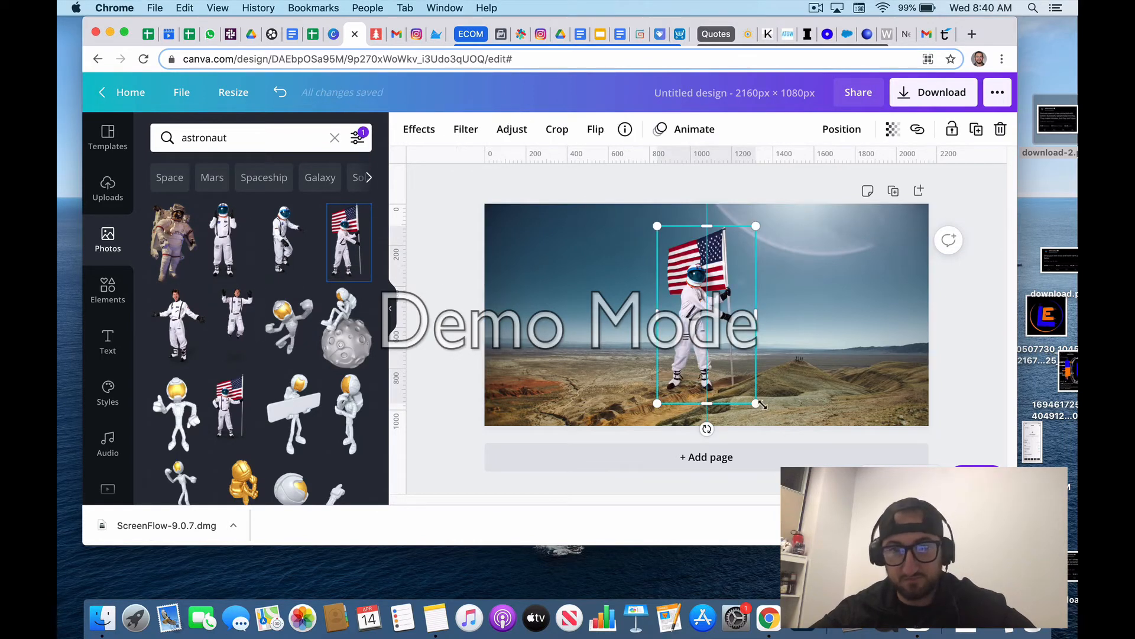
left_click_drag(760, 404, 818, 512)
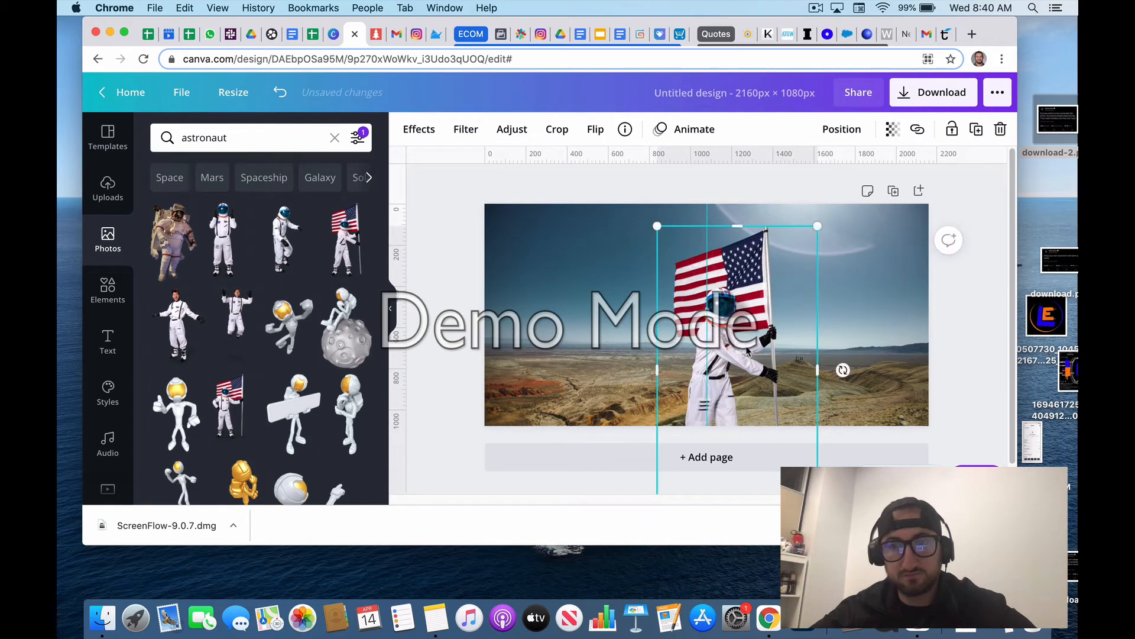
left_click_drag(749, 351, 722, 326)
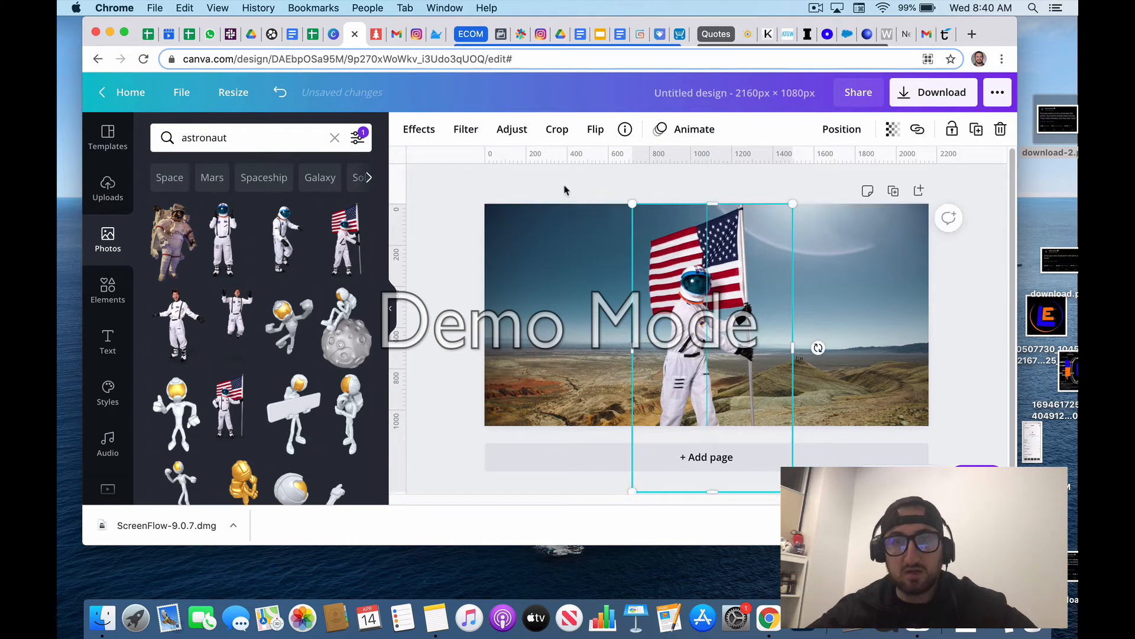
left_click(565, 190)
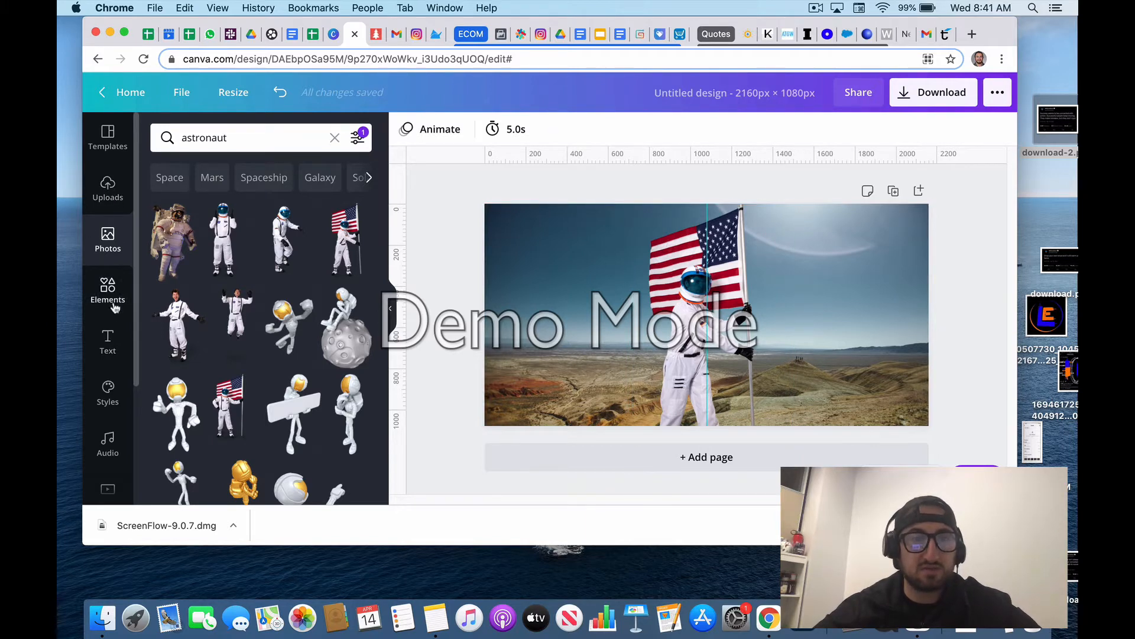
Step: Add the "cold, smooth & tasty." text combination and replace its heading with "CHECK THIS OUT"
left_click(108, 340)
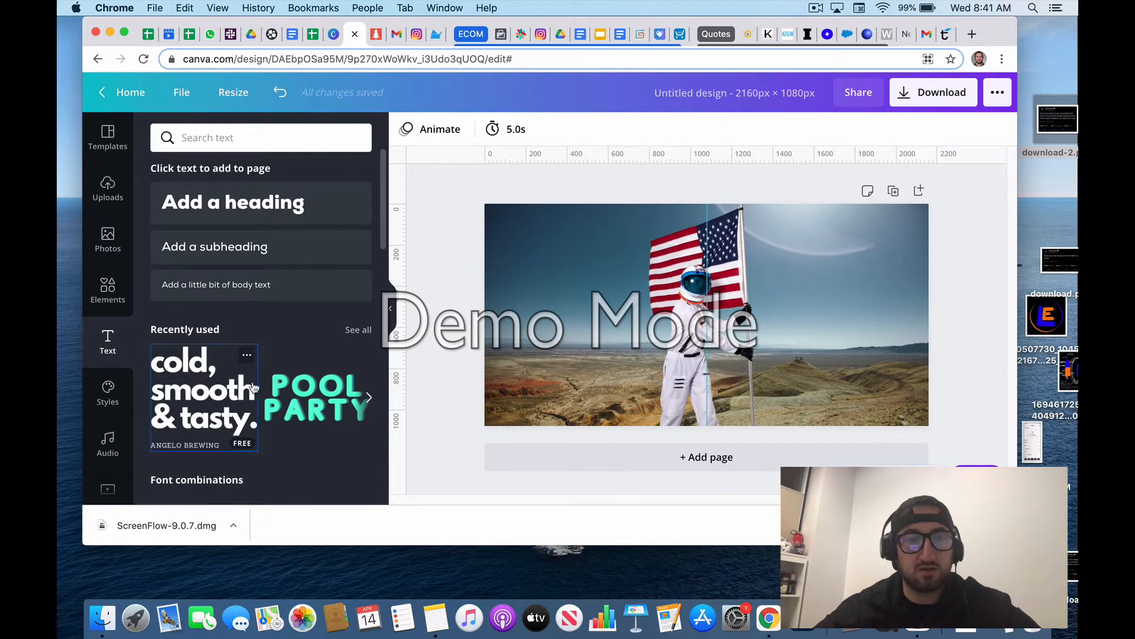
left_click(253, 387)
double_click(684, 302)
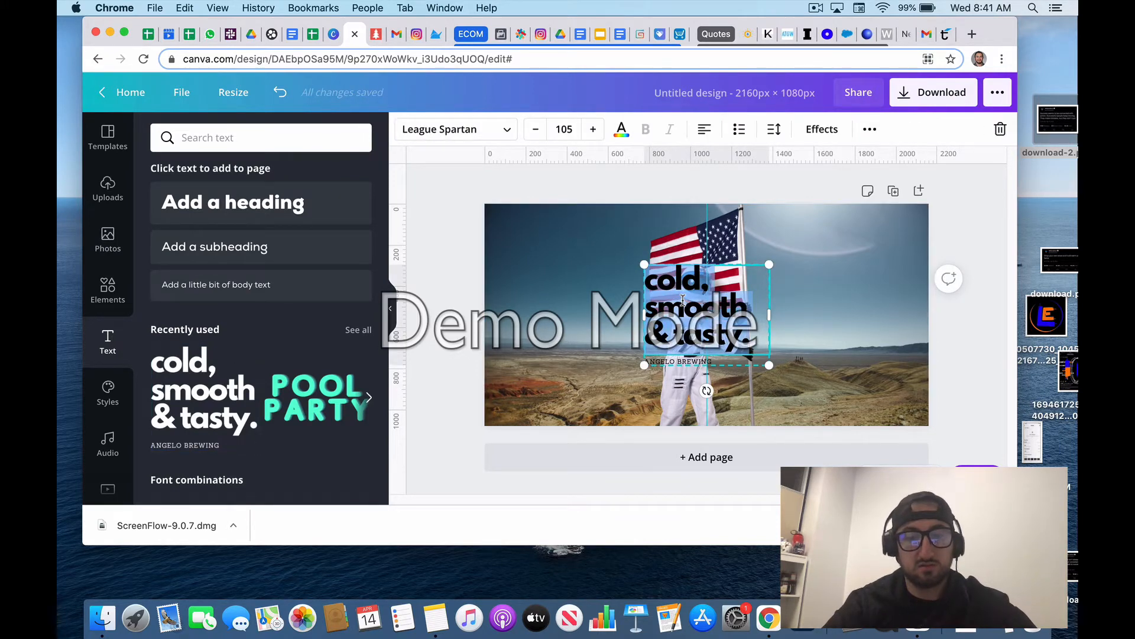
type("CHECK")
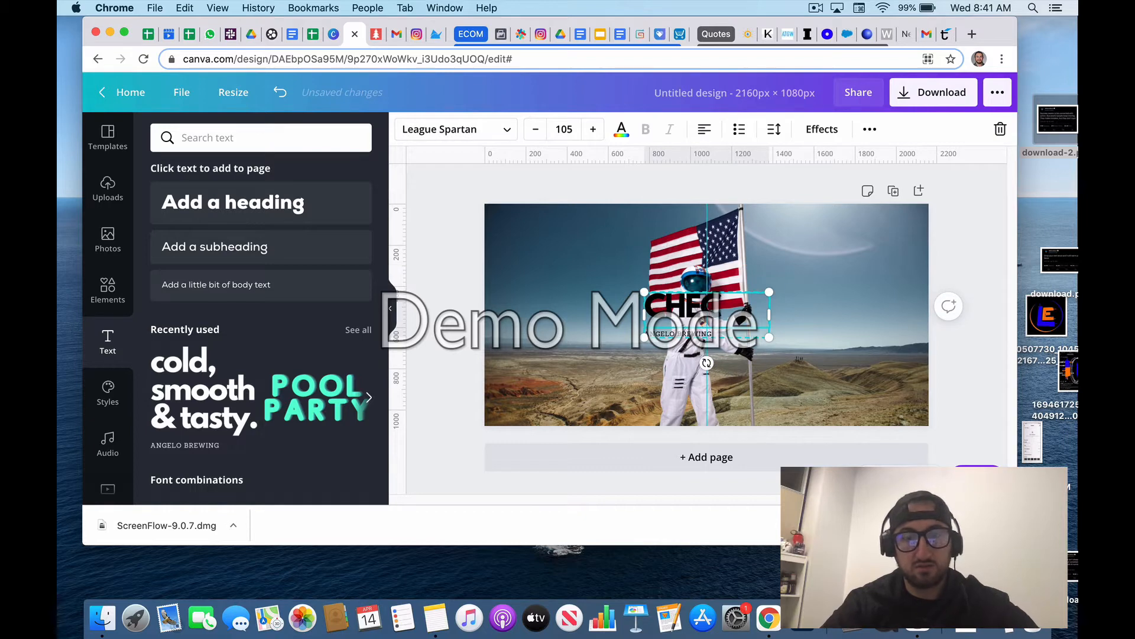
type(" THIS")
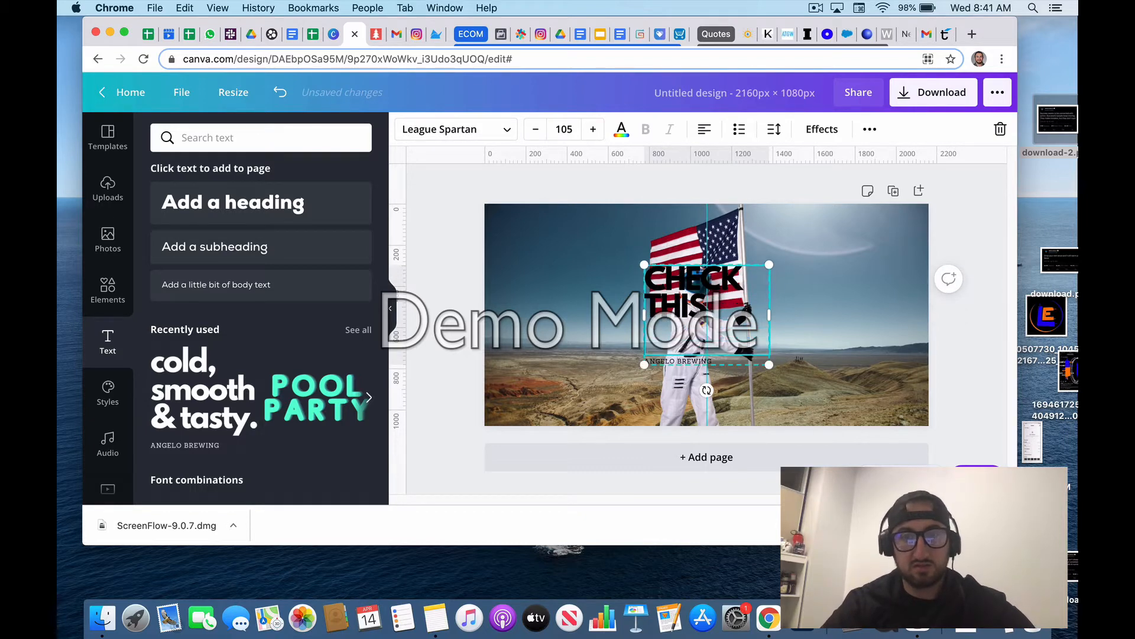
type(" OUT")
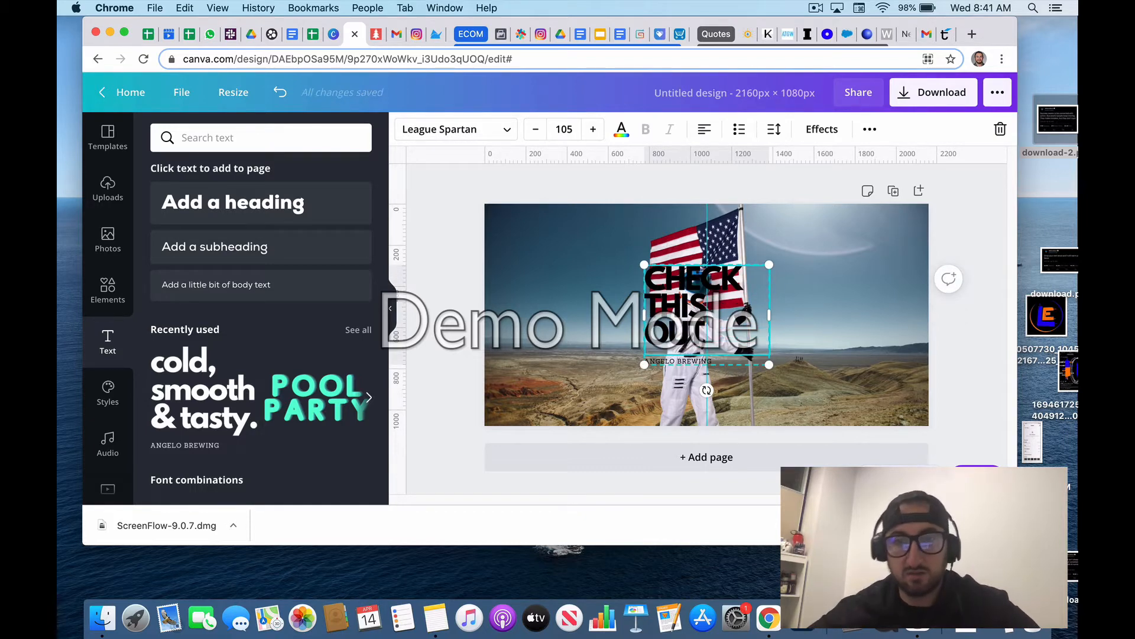
Step: Delete the small line under the heading, then enlarge the heading to size 180 and fit it into the left half of the page
left_click(687, 363)
key("Delete")
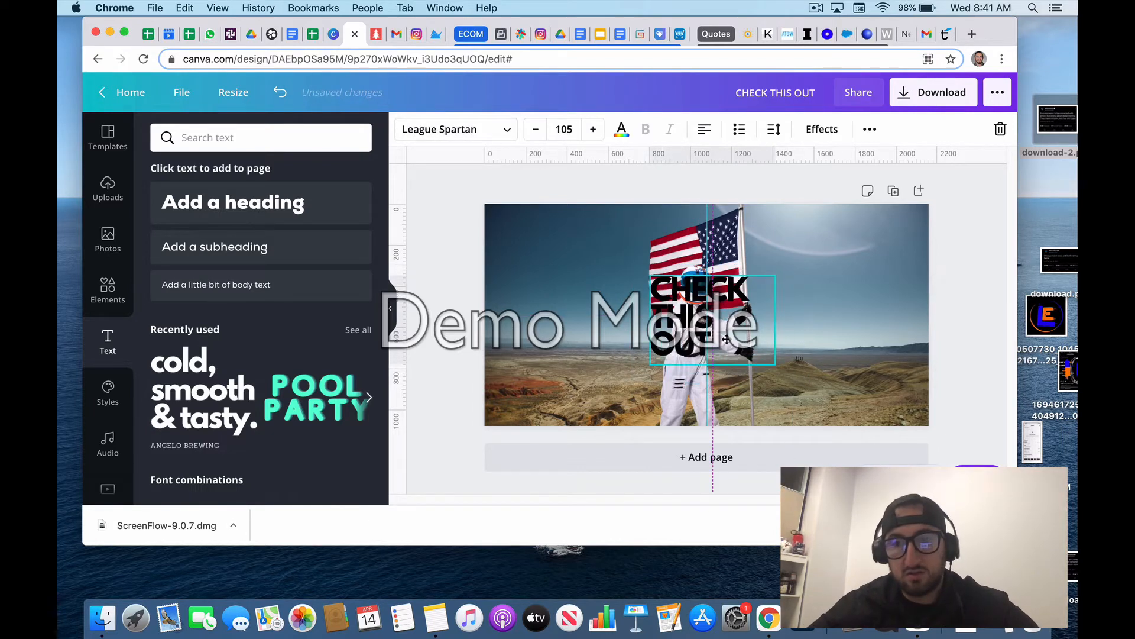
left_click_drag(764, 355, 732, 437)
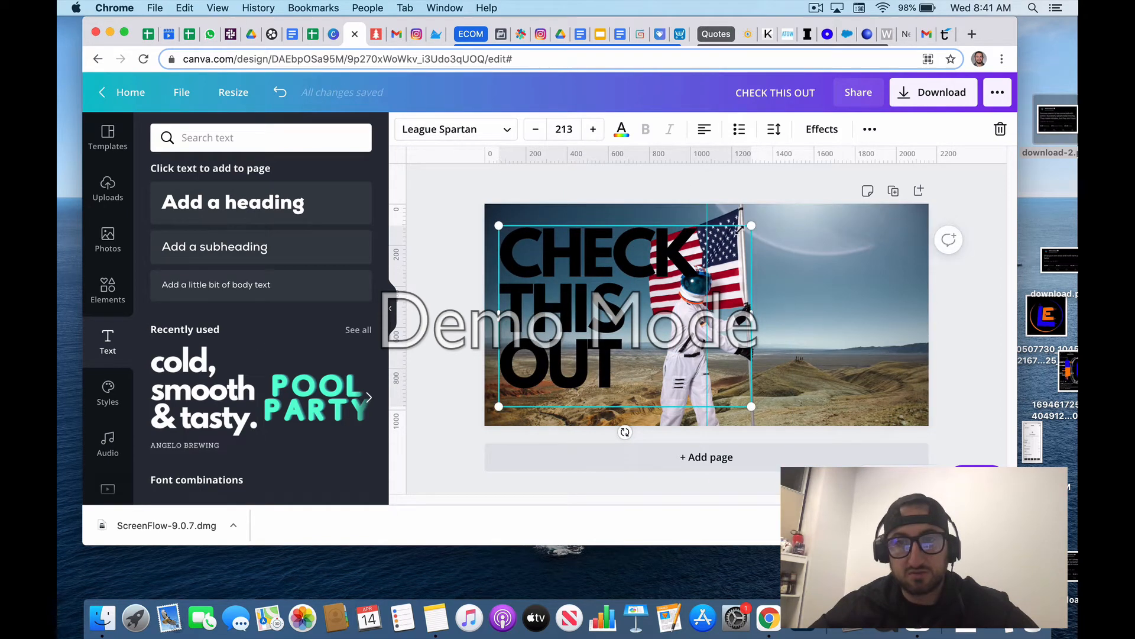
left_click_drag(739, 230, 713, 254)
left_click_drag(602, 280, 597, 251)
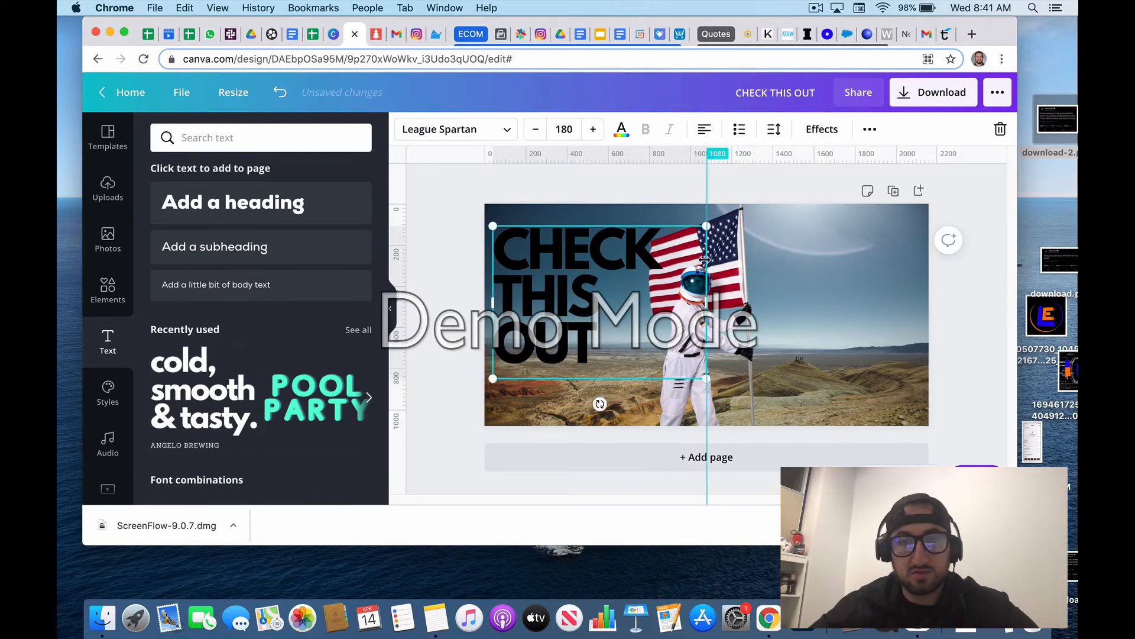
Step: Bring the astronaut cut-out forward so that it overlaps the "CHECK THIS OUT" heading
left_click(854, 265)
left_click(678, 256)
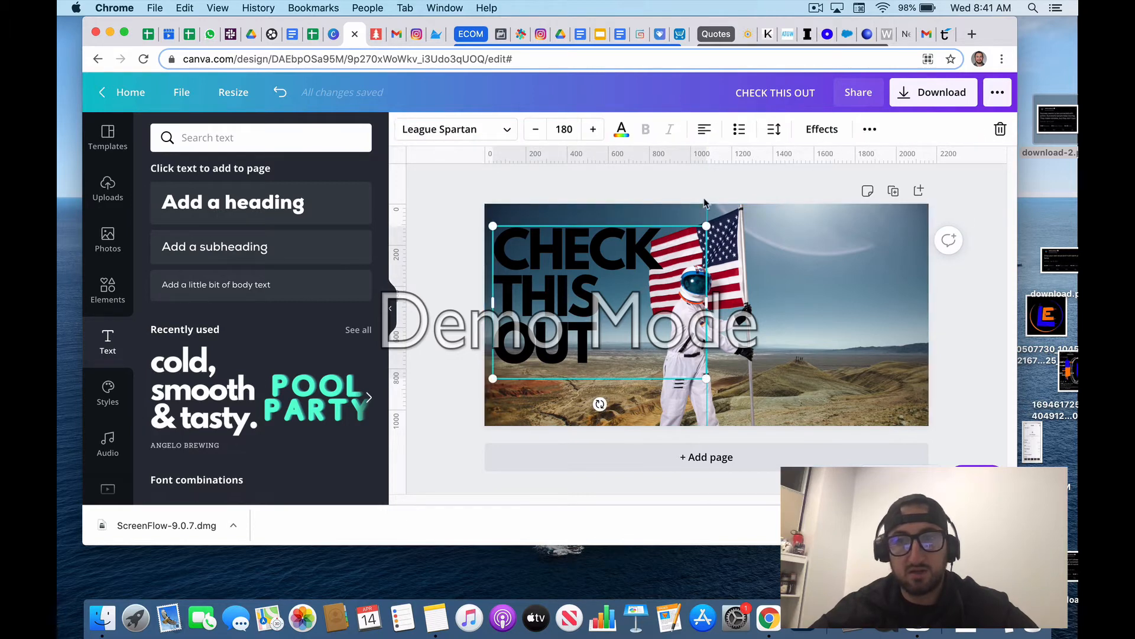
left_click(734, 254)
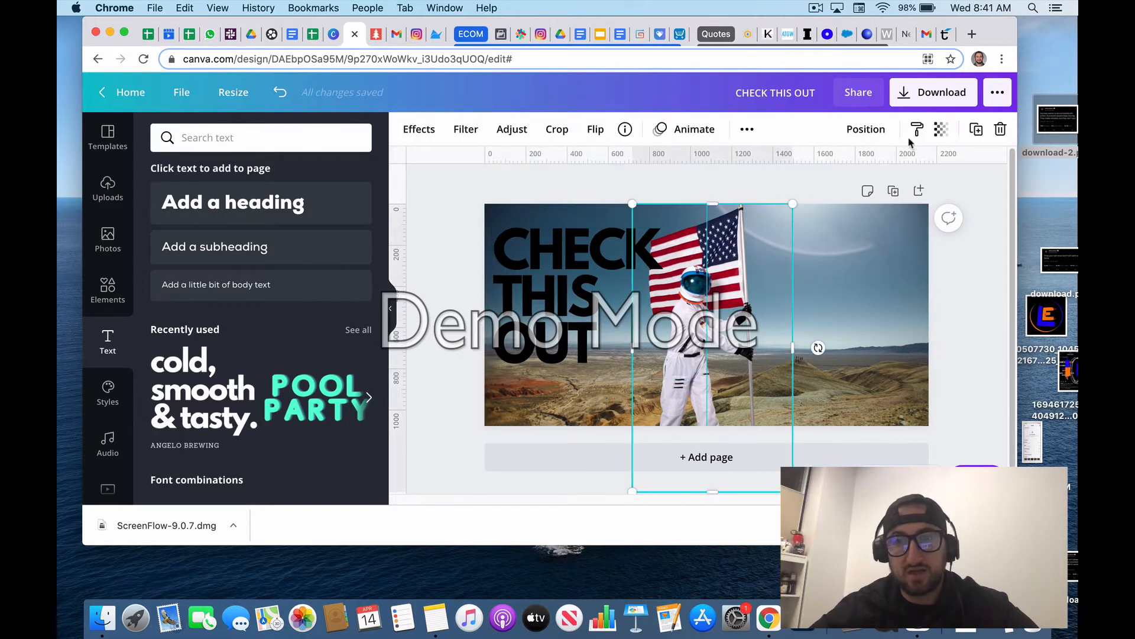
left_click(865, 129)
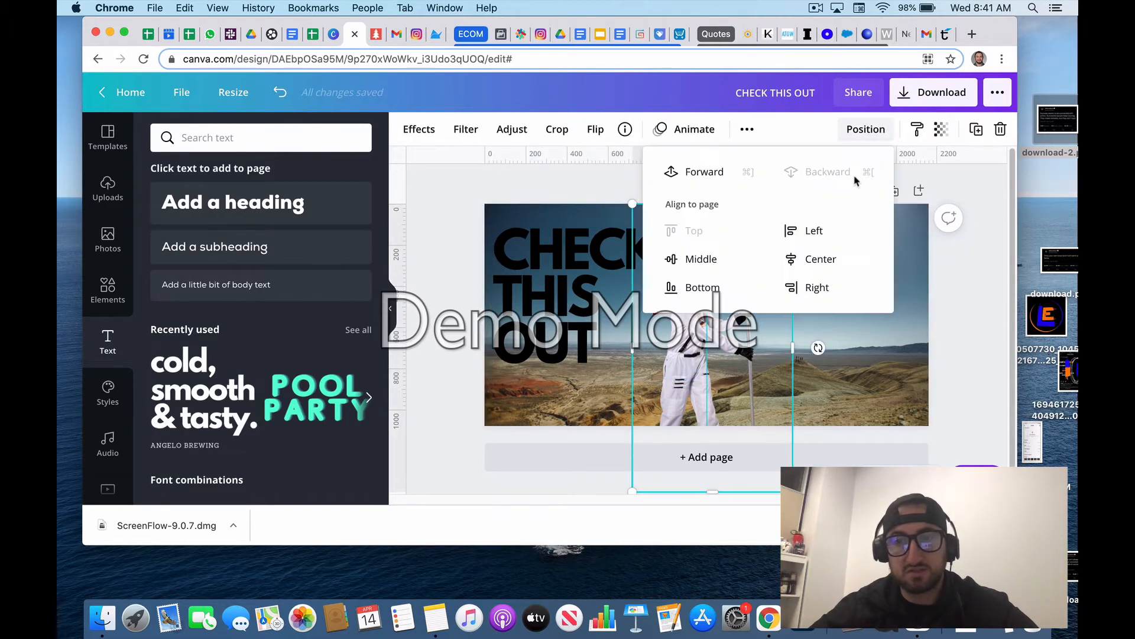
left_click(710, 183)
Step: Change the "CHECK THIS OUT" heading's text colour to white from the default colours
left_click(534, 282)
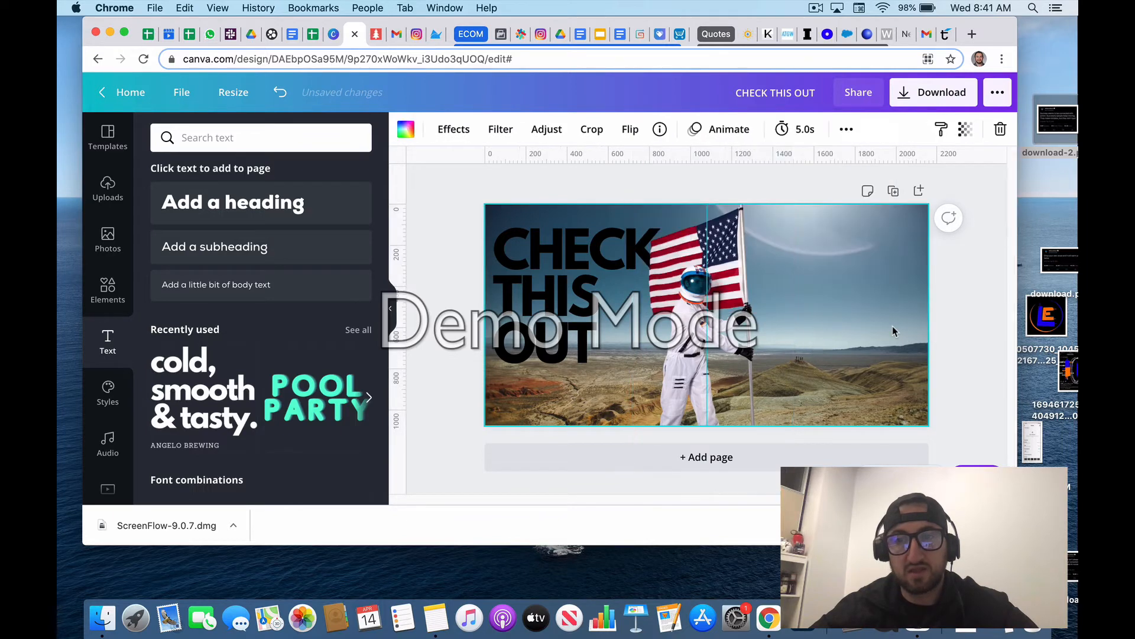
left_click(534, 282)
left_click(622, 129)
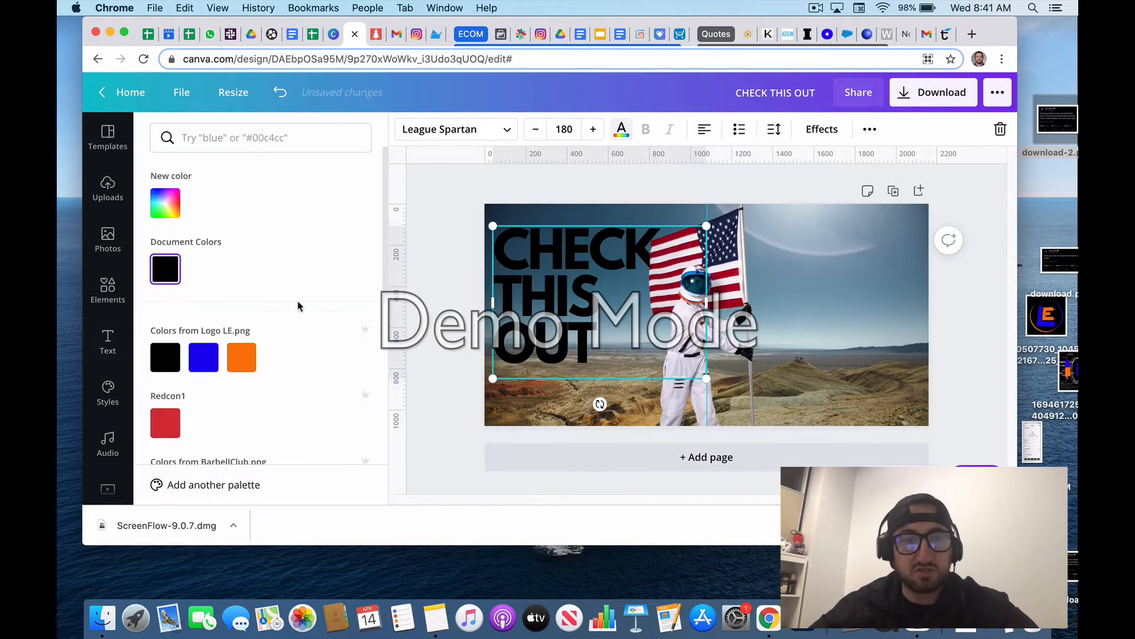
scroll(183, 408, "down", 5)
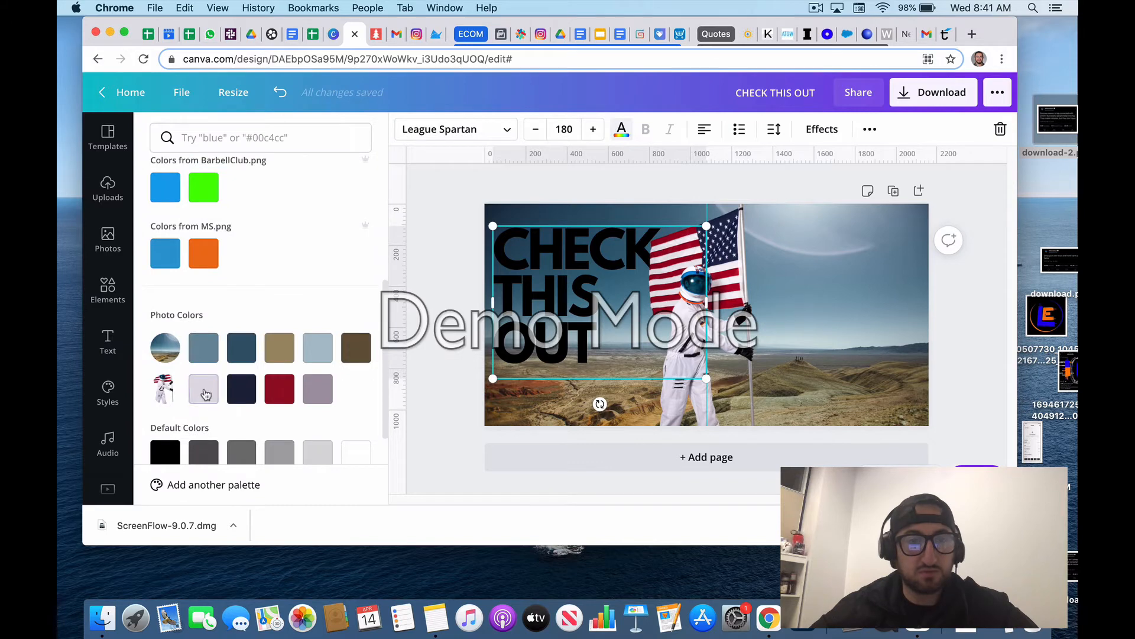
left_click(353, 456)
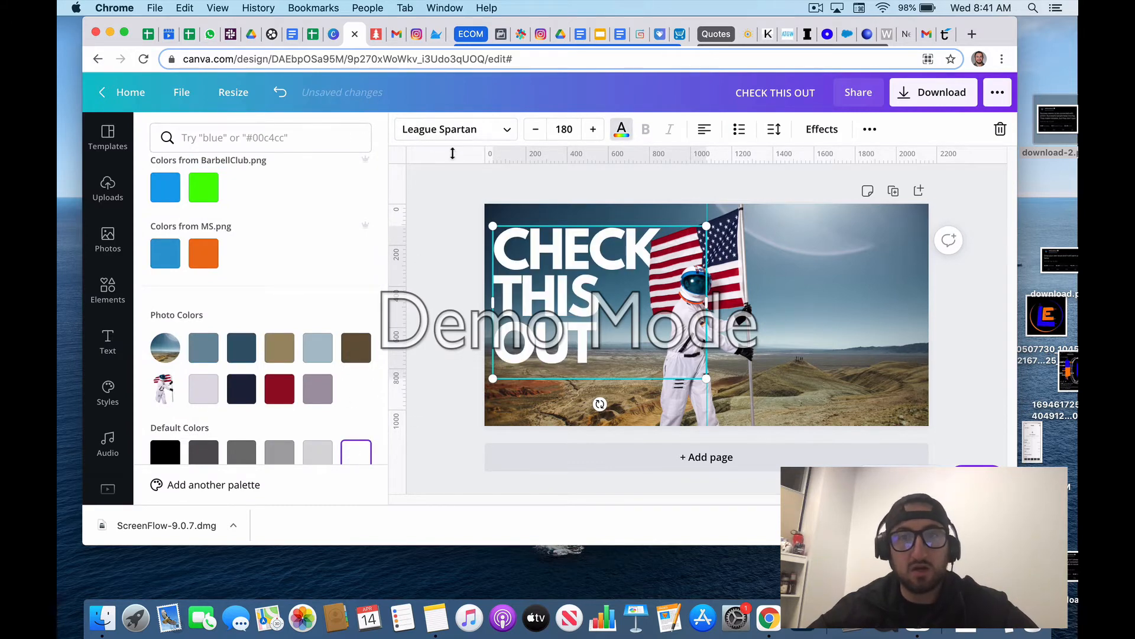
Step: Apply the Lift effect to the "CHECK THIS OUT" heading with an intensity of 100
left_click(805, 131)
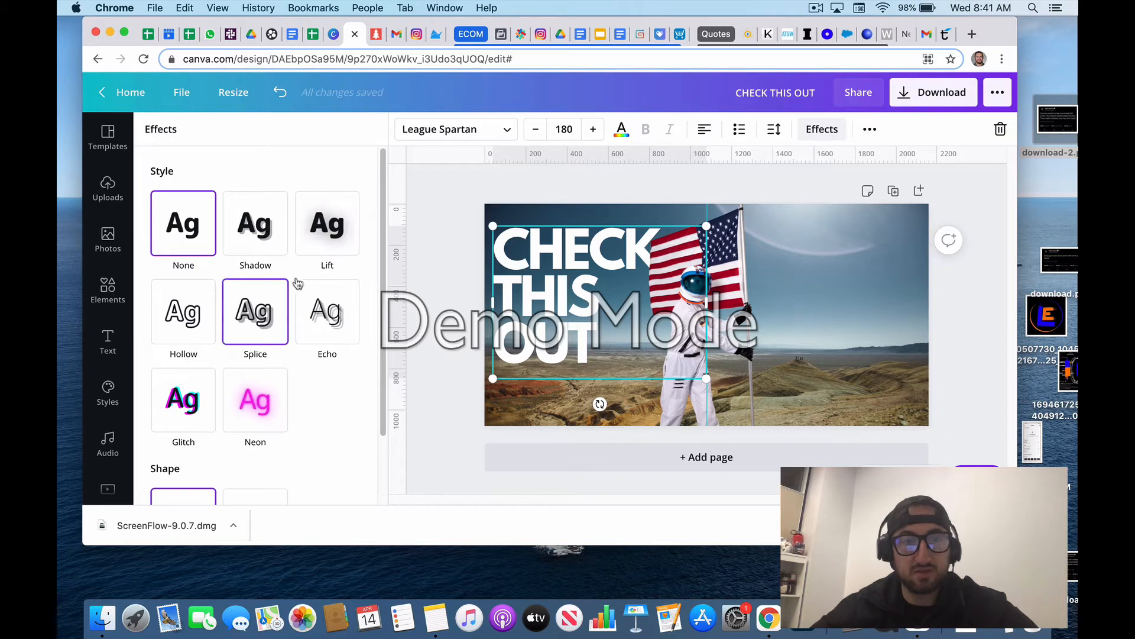
left_click(332, 230)
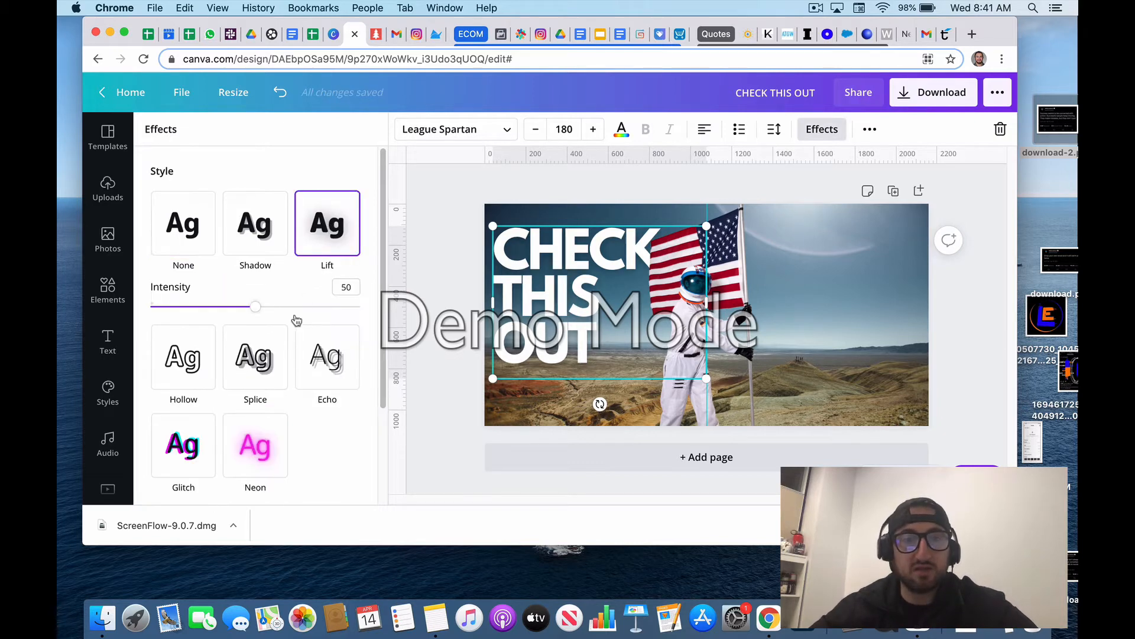
left_click_drag(264, 315, 406, 309)
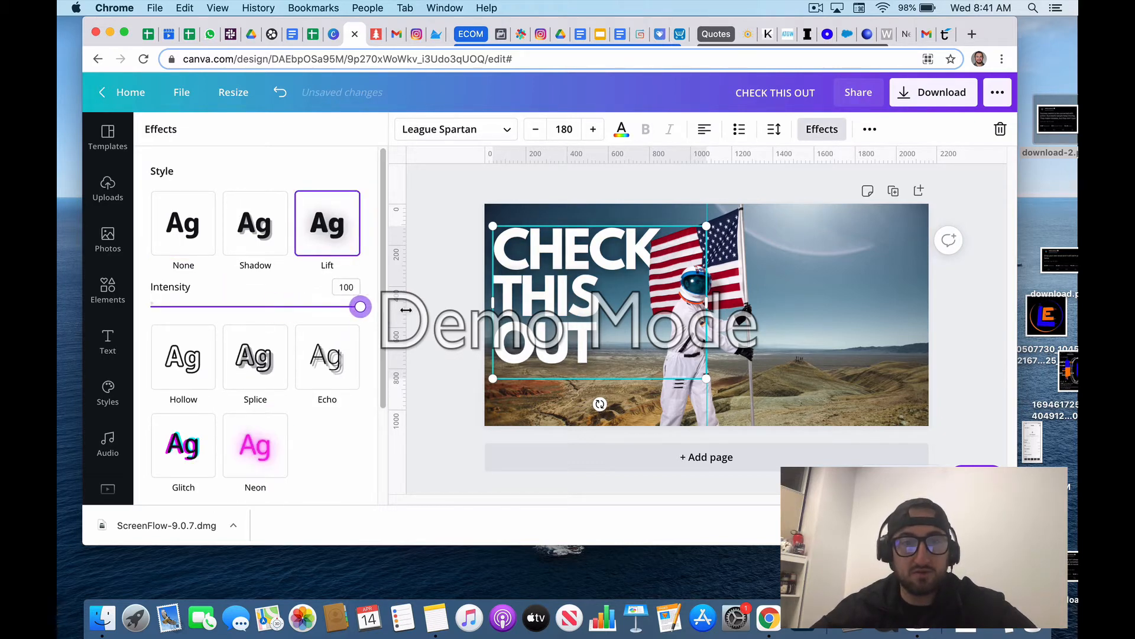
left_click(749, 389)
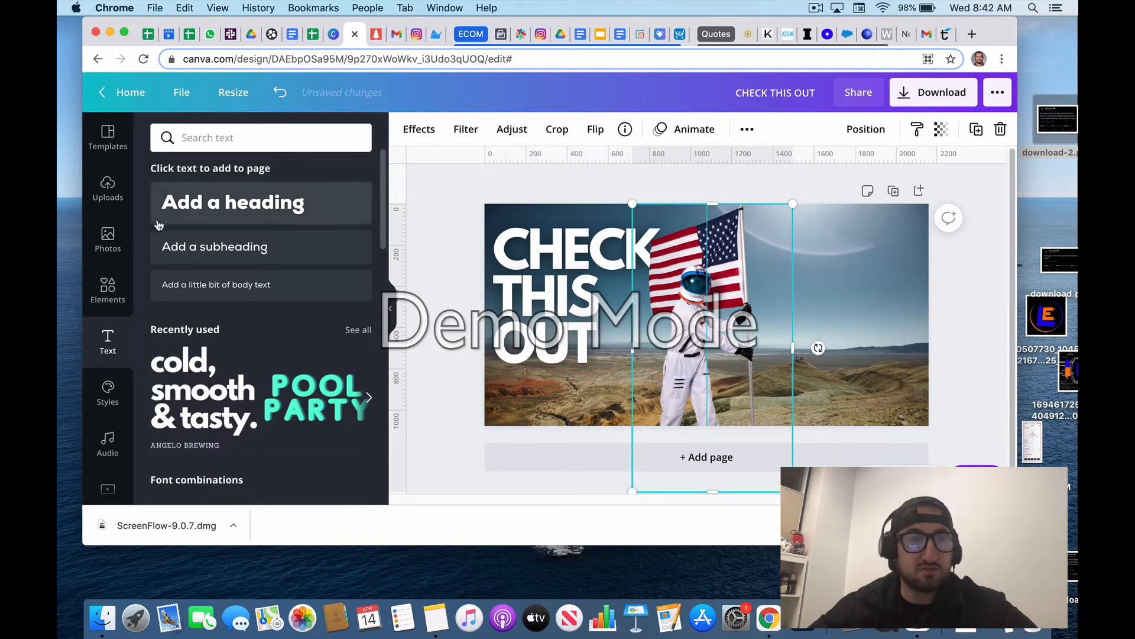
Step: Find "arrow" elements, add the red arrow with a round tail, and place it enlarged along the page's lower edge across the centre guide
left_click(108, 287)
left_click(214, 135)
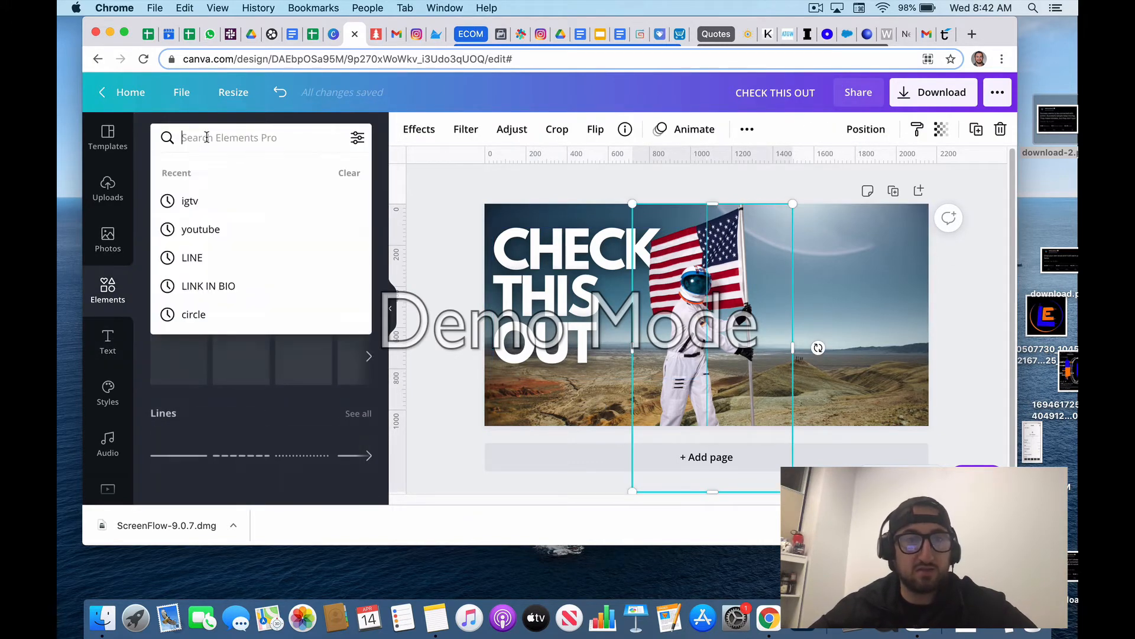
type("Arrow")
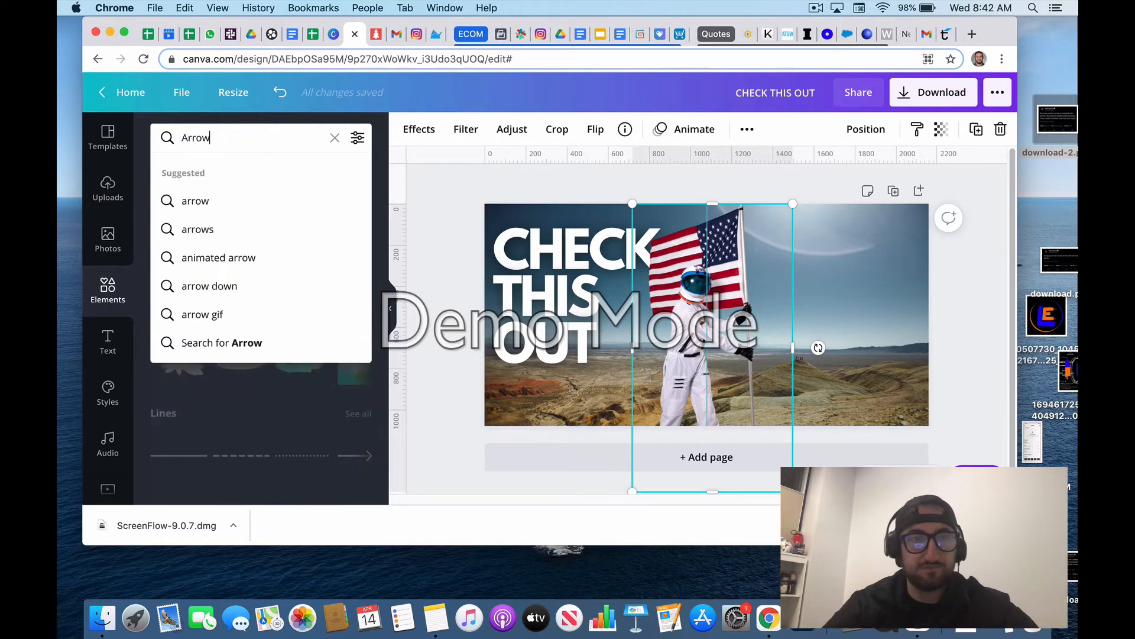
left_click(210, 201)
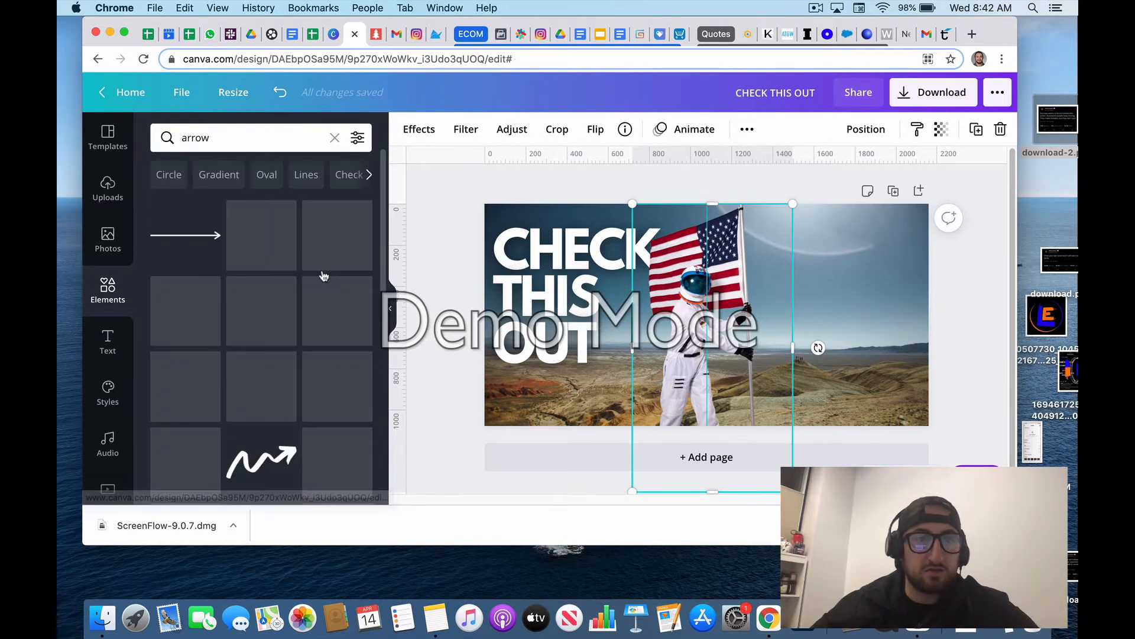
scroll(279, 406, "down", 1)
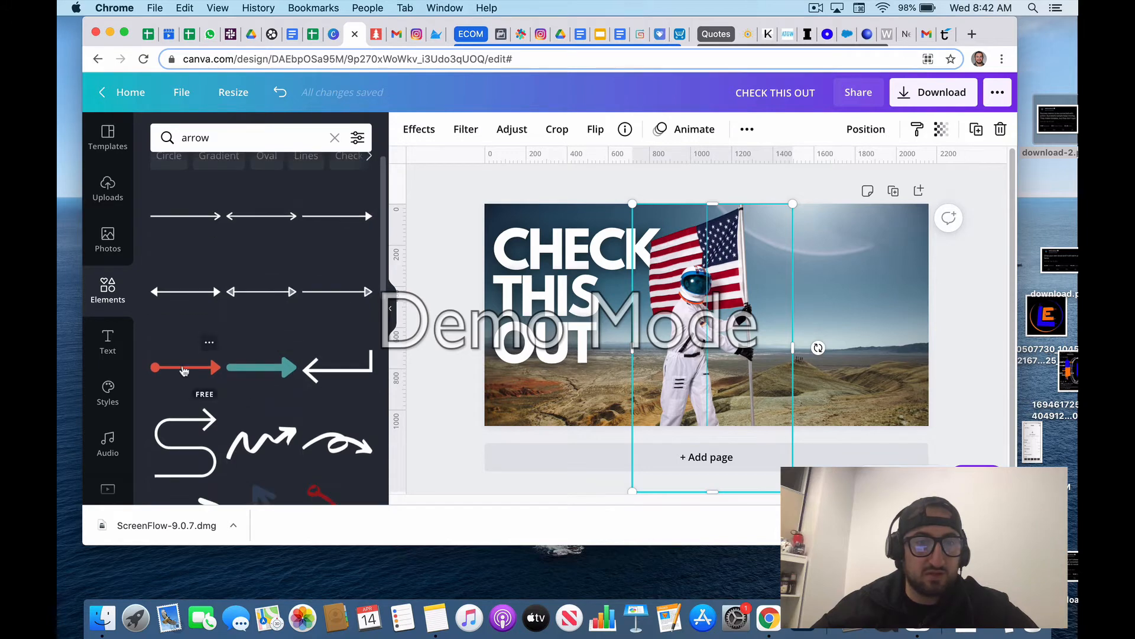
left_click(185, 368)
left_click_drag(740, 315, 726, 404)
left_click_drag(798, 397, 801, 394)
left_click(851, 306)
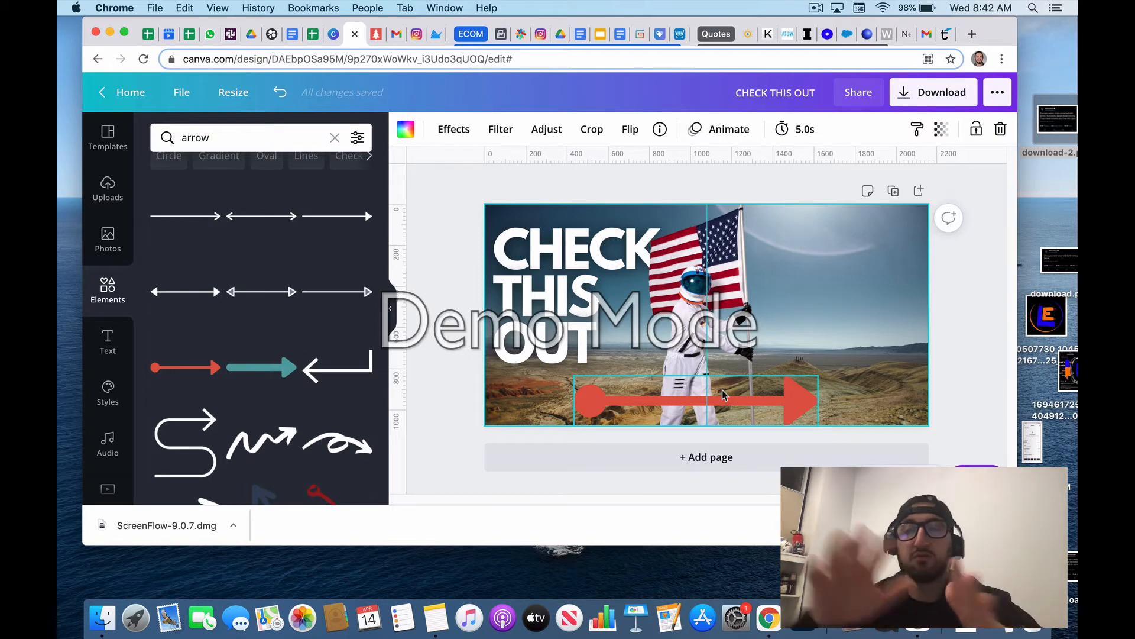
left_click(413, 129)
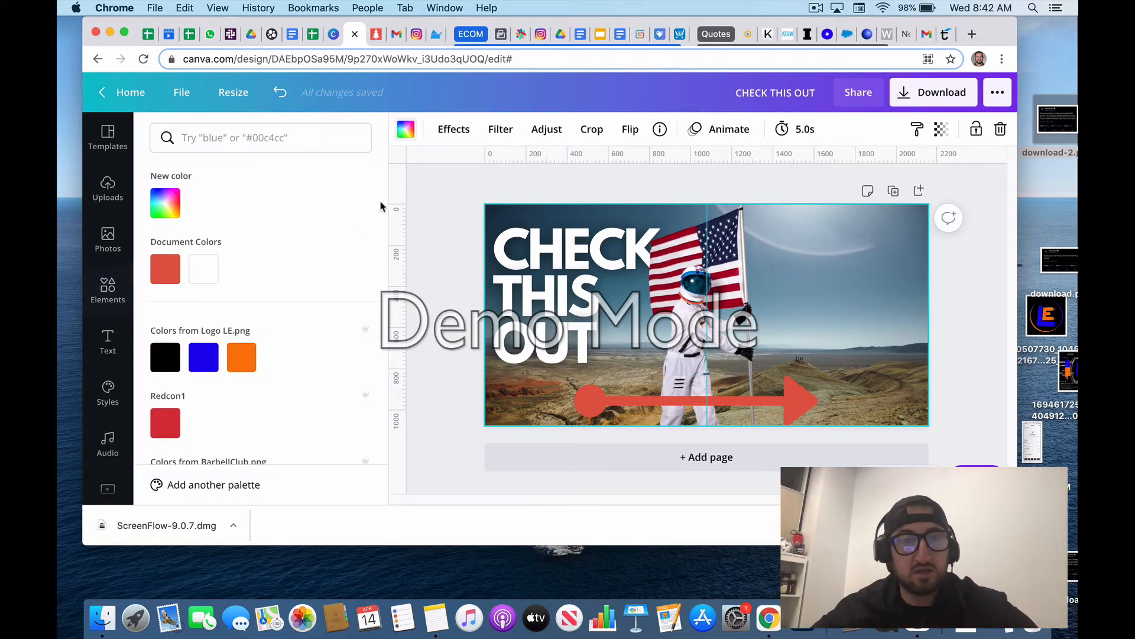
left_click(204, 269)
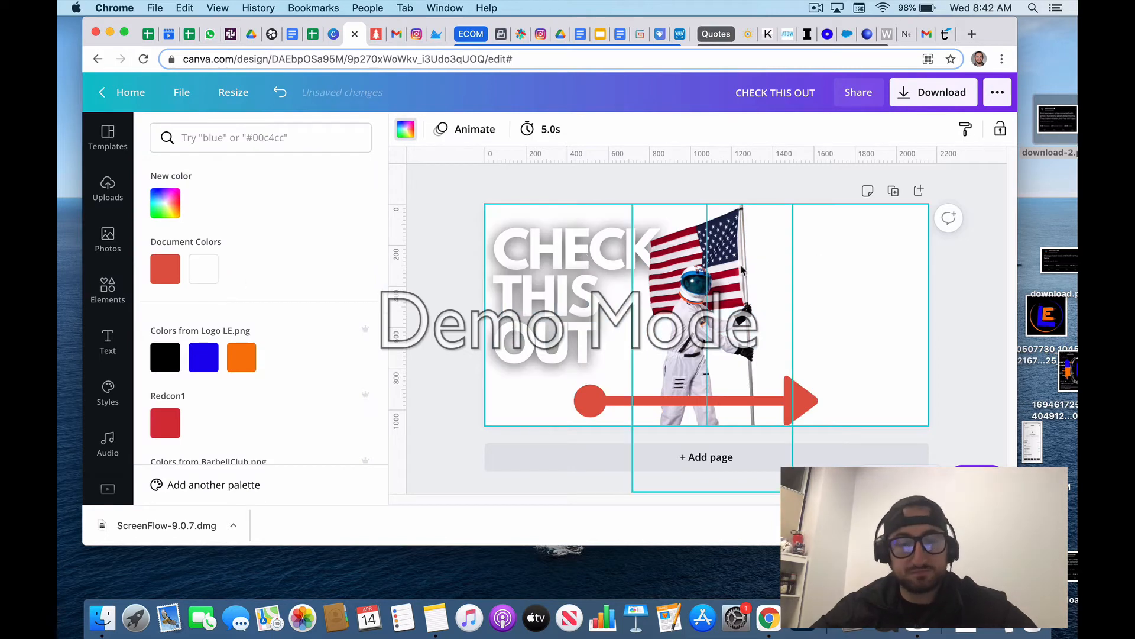
key("super+z")
Step: Recolour the red arrow to the white from the document colours
left_click(651, 400)
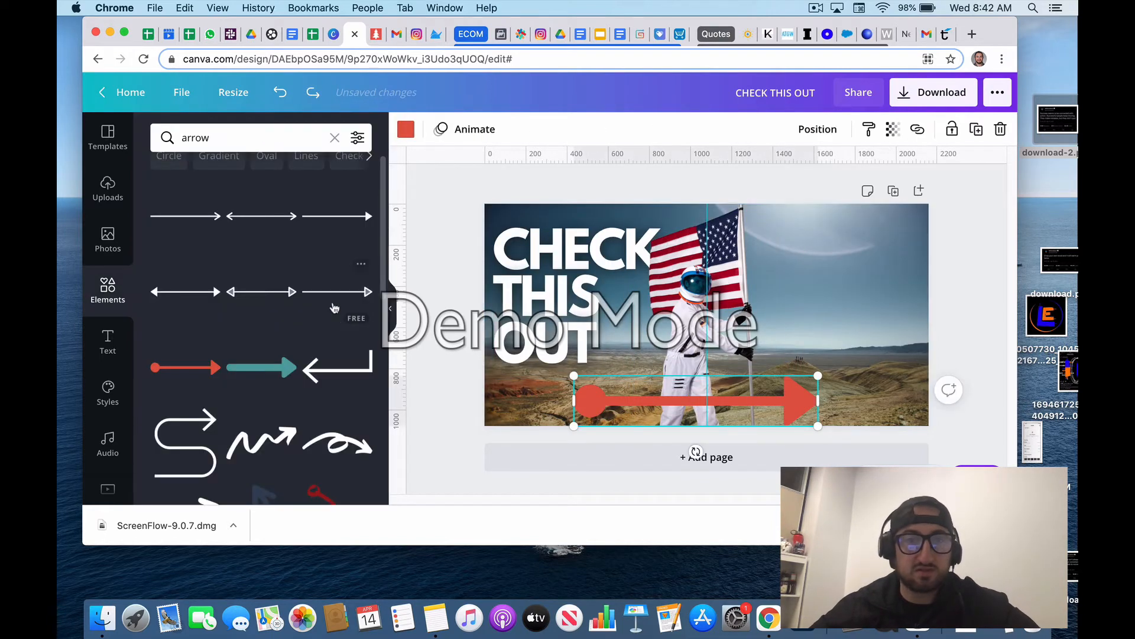
left_click(406, 135)
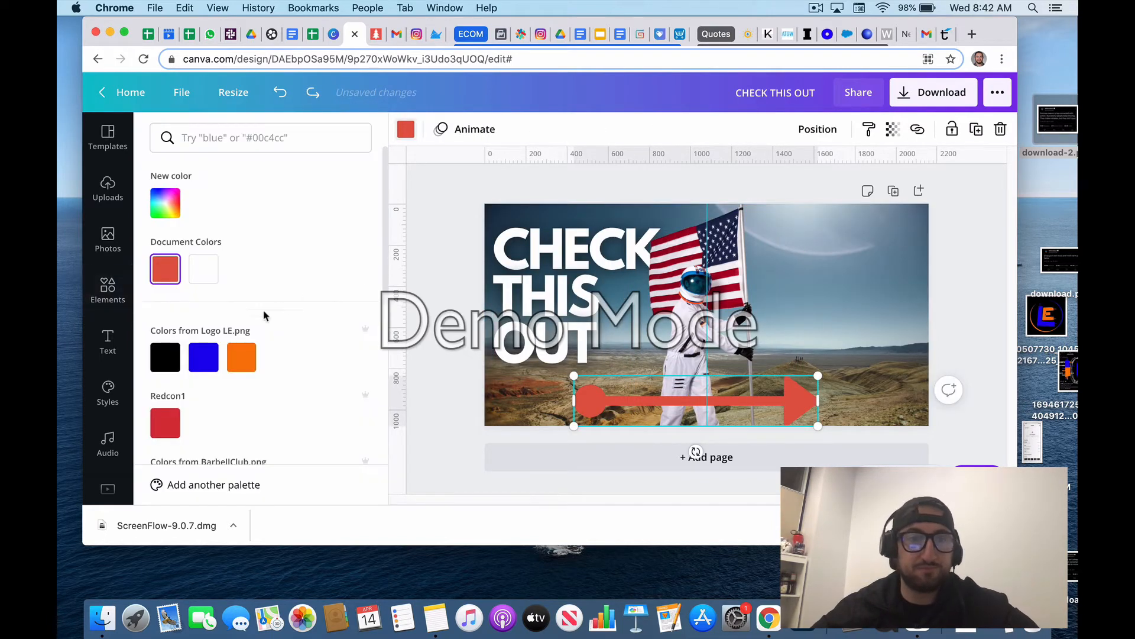
left_click(203, 268)
left_click(830, 333)
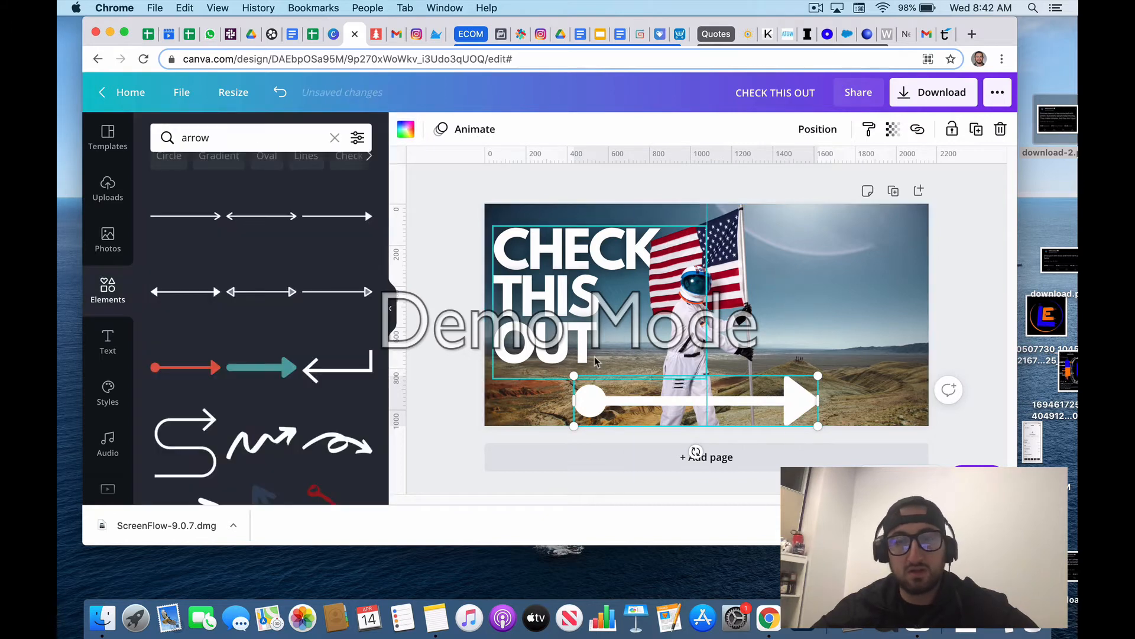
left_click(791, 312)
Step: Add the "cold, smooth & tasty." text combination to the page's right half and replace its heading with "COOL RIGHT?" on two lines
left_click(110, 340)
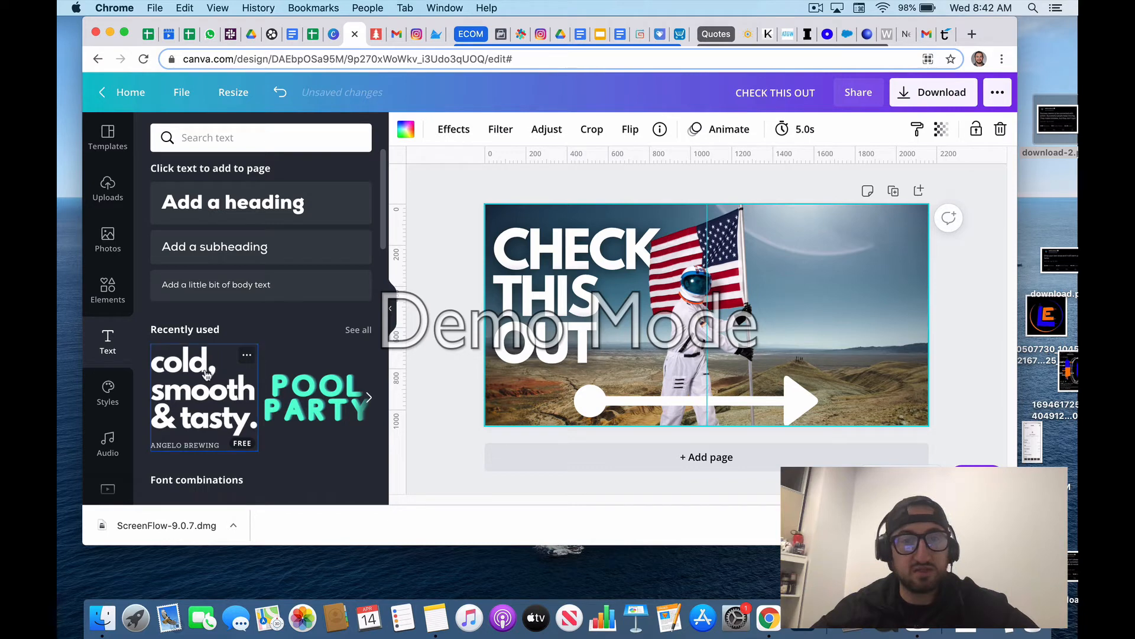
left_click(206, 374)
left_click_drag(698, 299, 836, 278)
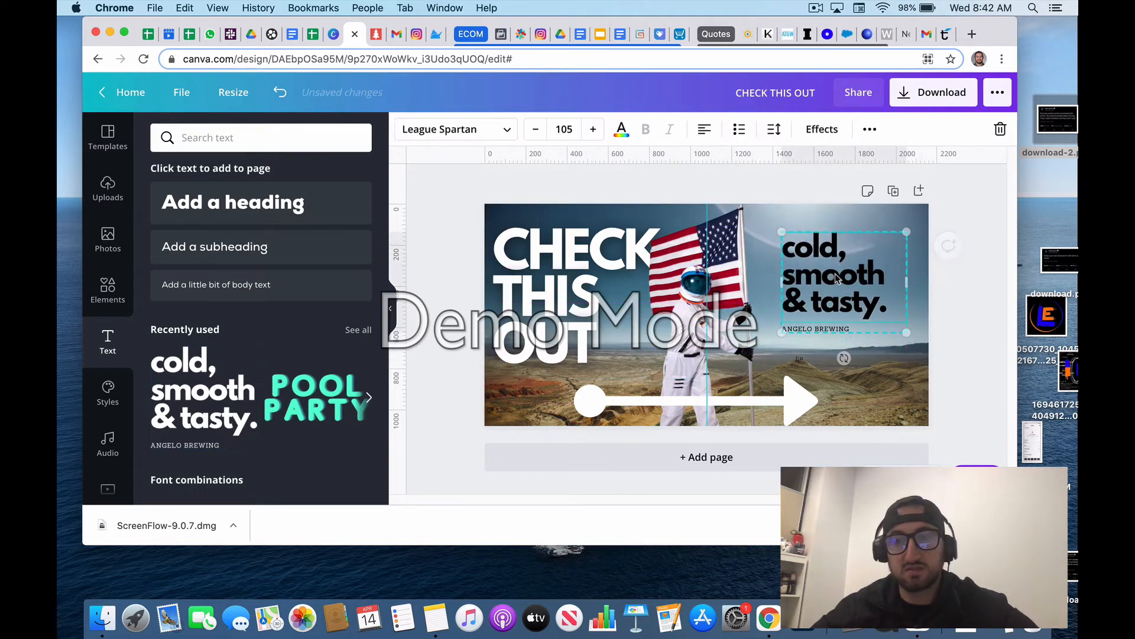
double_click(835, 278)
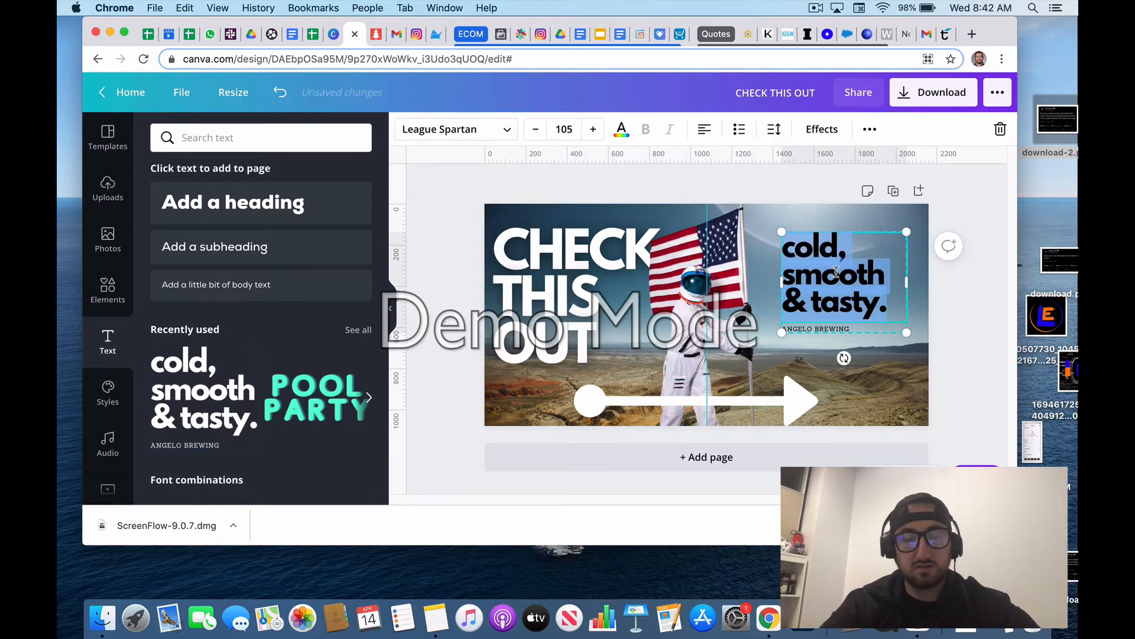
type("COOL")
key("Return")
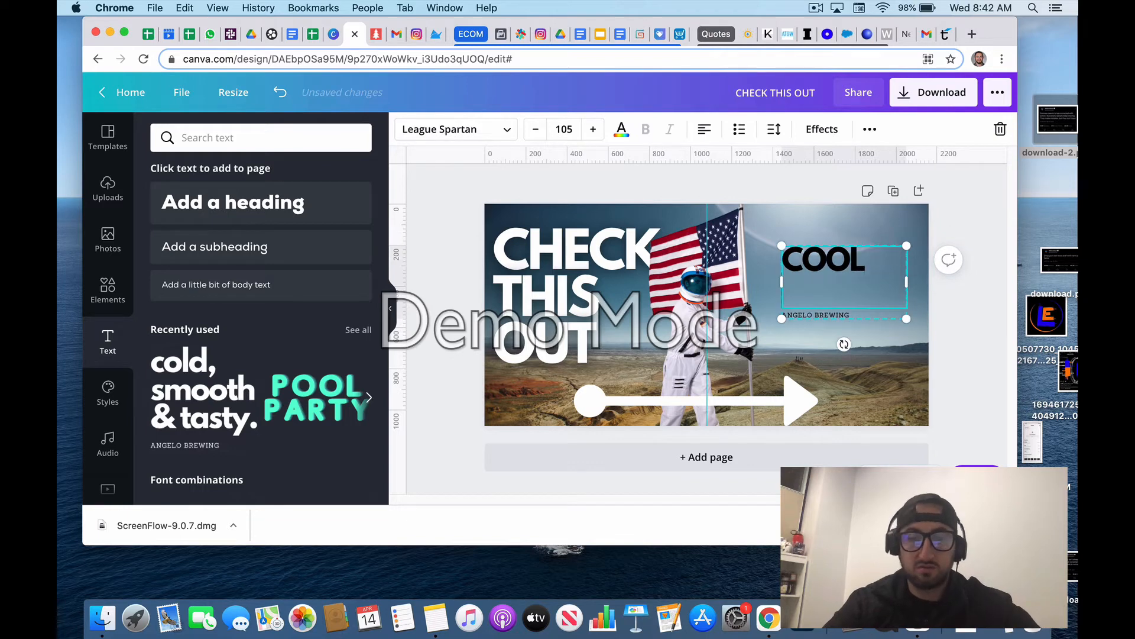
type("RIGHT?")
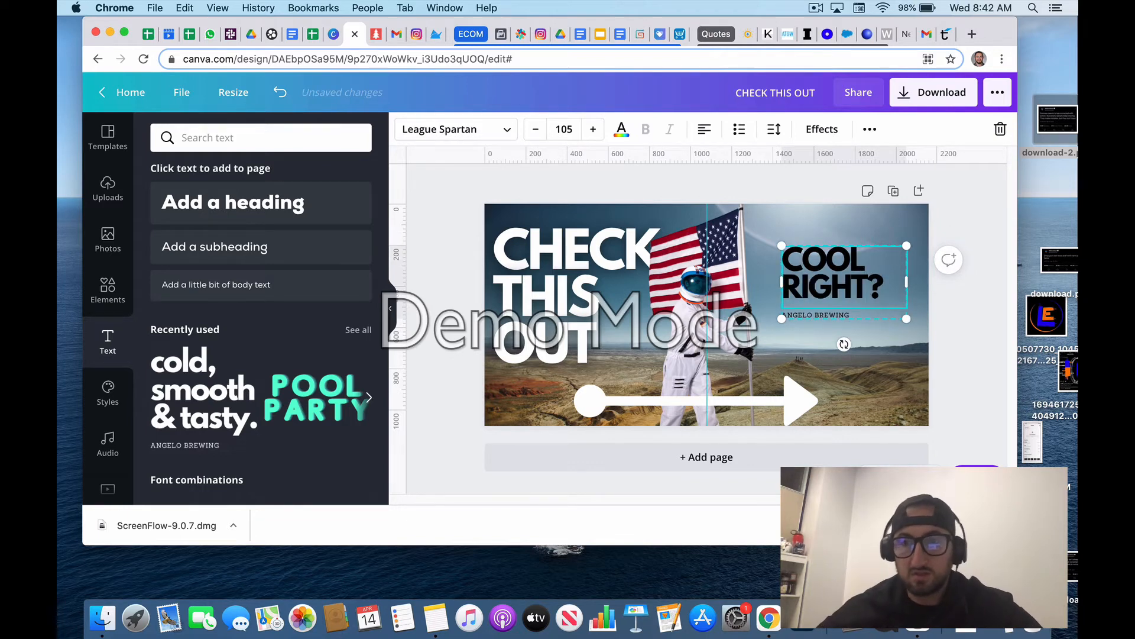
Step: Delete the small line under "COOL RIGHT?", then enlarge that heading to size 134 and move it down to just above the arrowhead
left_click(829, 320)
left_click(836, 316)
key("BackSpace")
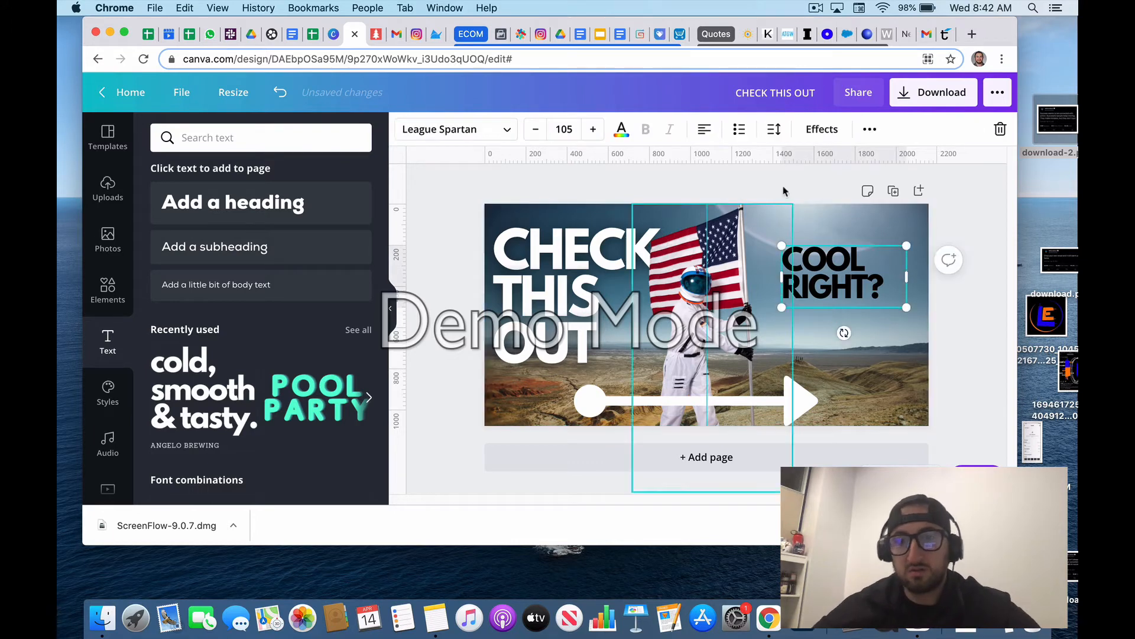
left_click_drag(906, 315, 941, 324)
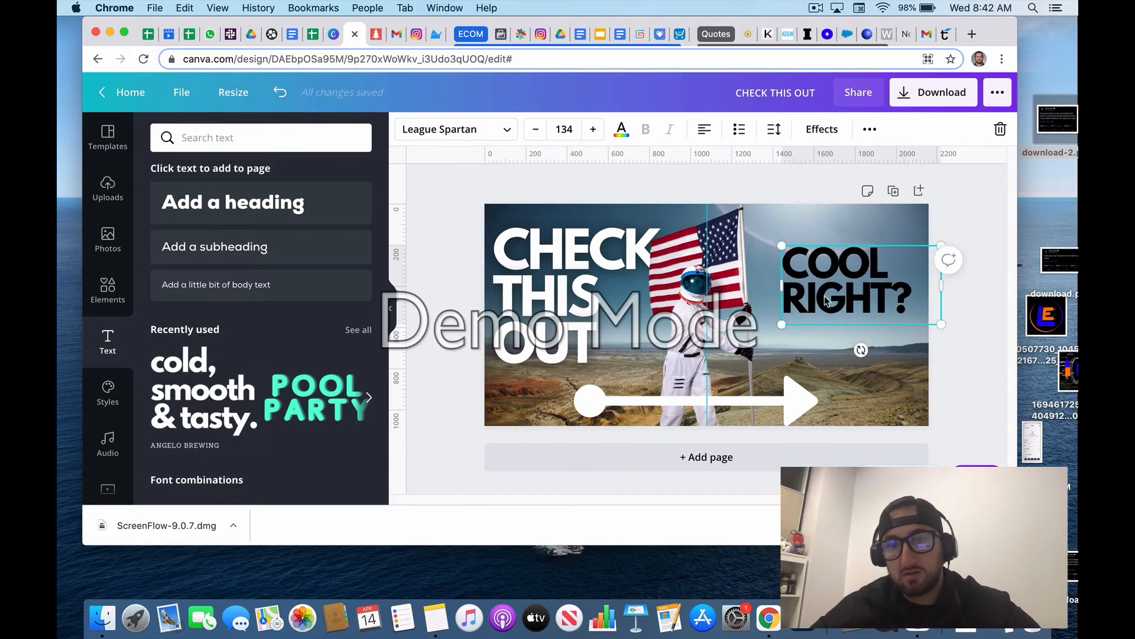
left_click_drag(829, 269, 829, 326)
left_click(946, 329)
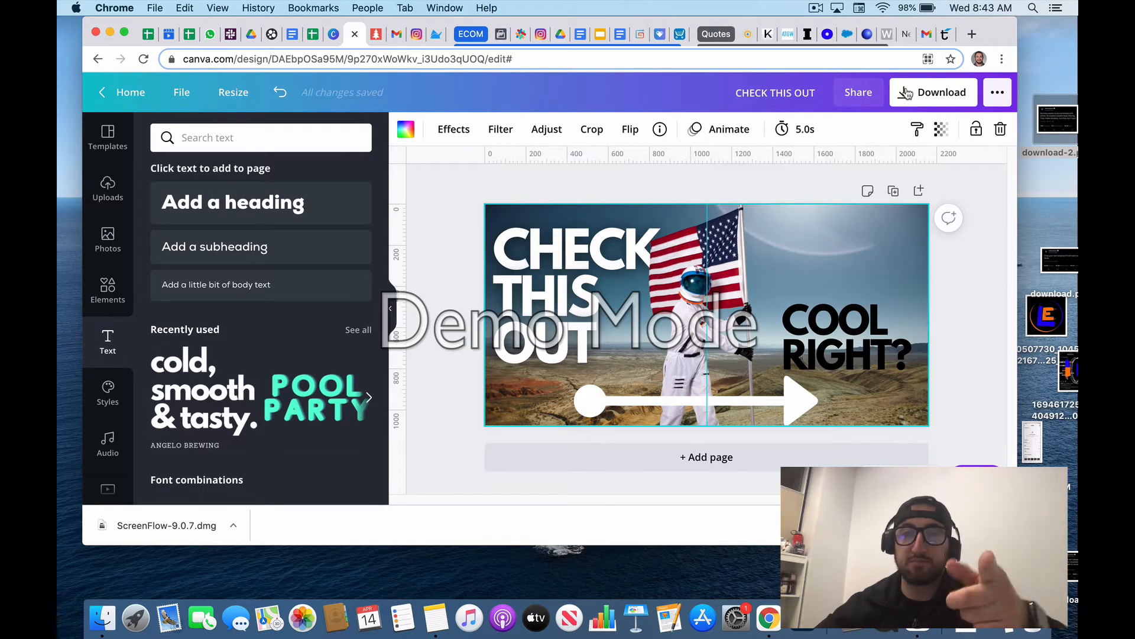
Step: Download the design as a PNG at size 1 (2160 × 1080 px)
left_click(915, 101)
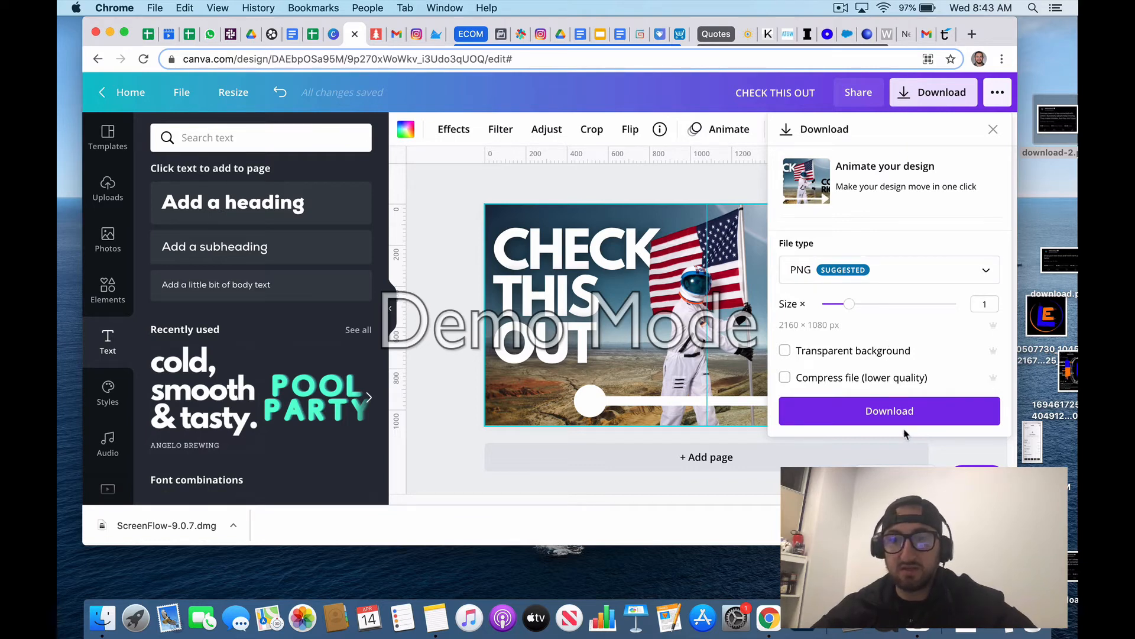
left_click(902, 410)
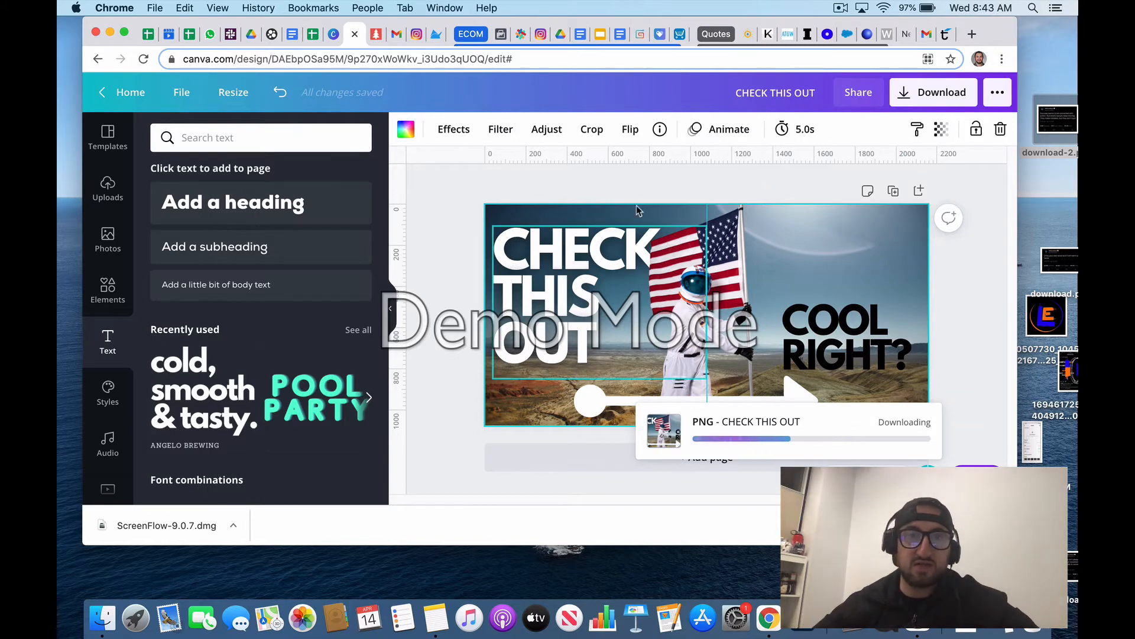
Step: Switch to the PineTools site and search its tools for "split"
left_click(377, 34)
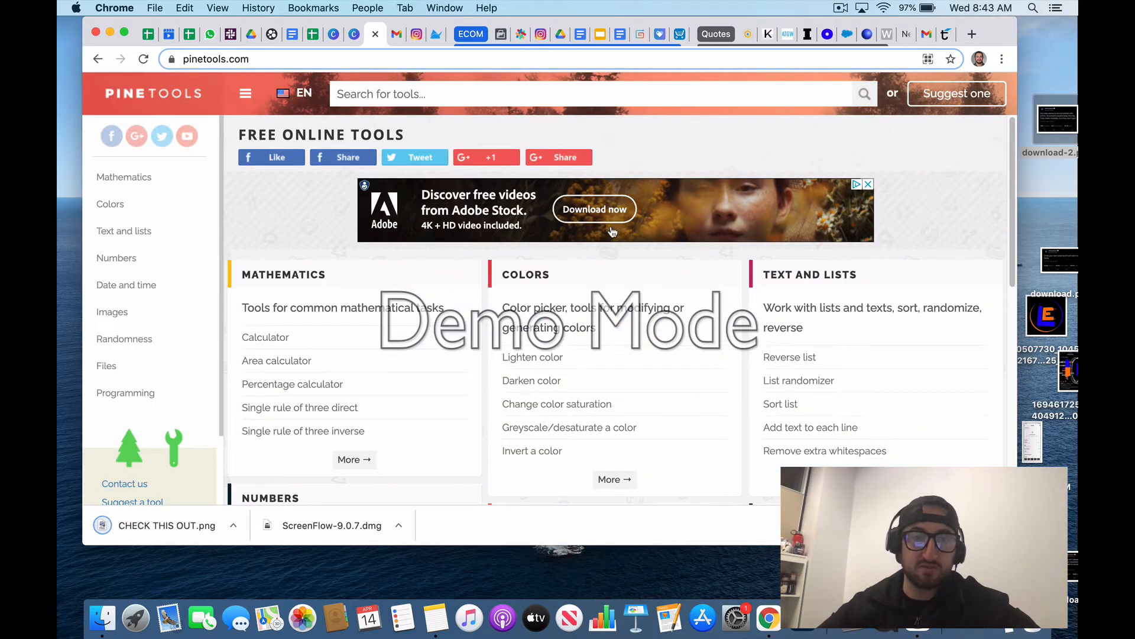
left_click(426, 85)
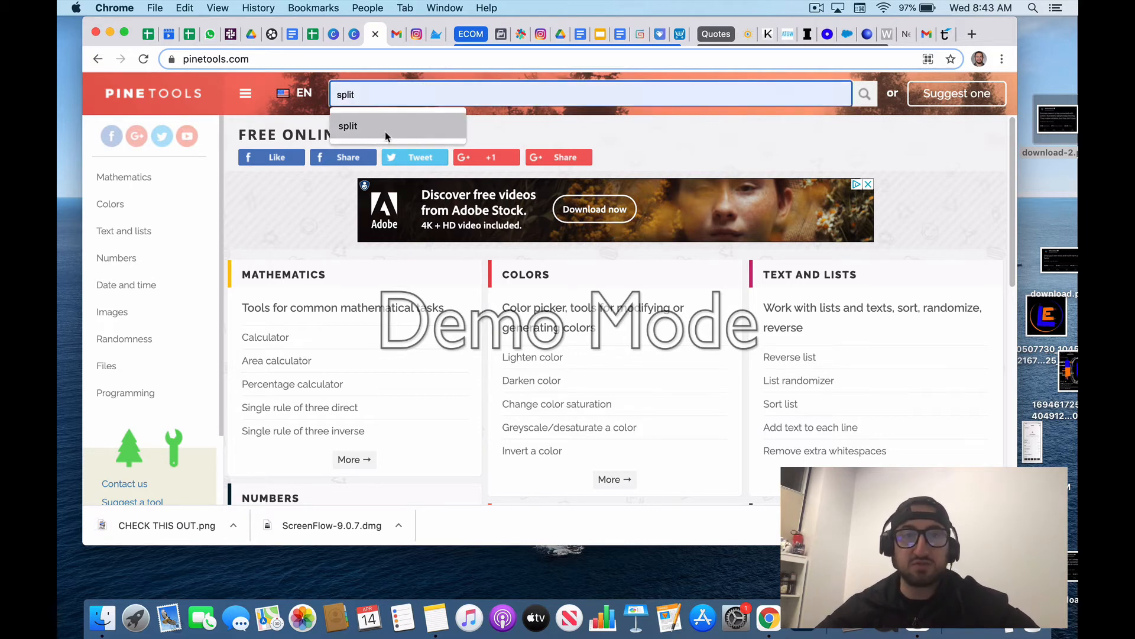
left_click(385, 131)
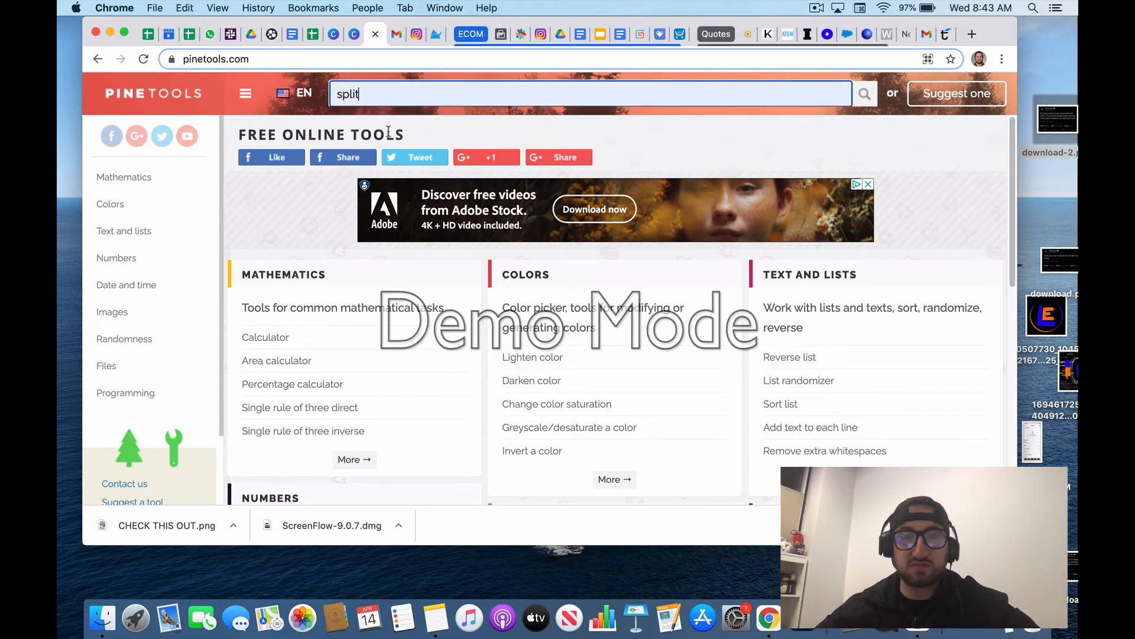
left_click(863, 92)
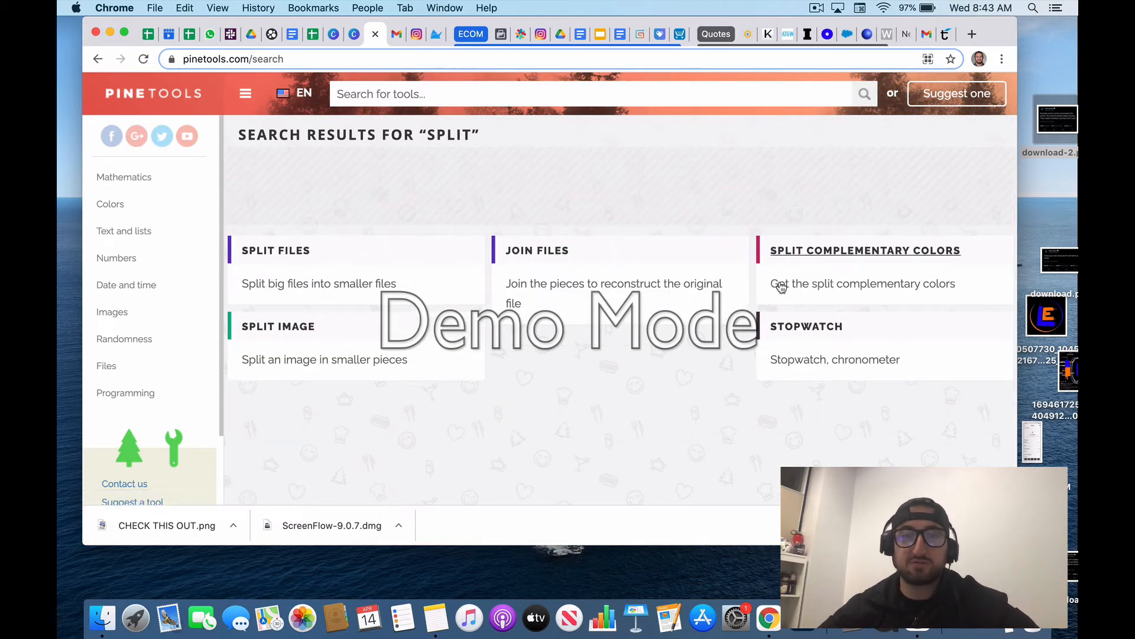
Step: Open the Split Image tool and load CHECK THIS OUT.png from the Downloads folder as the input image
left_click(338, 327)
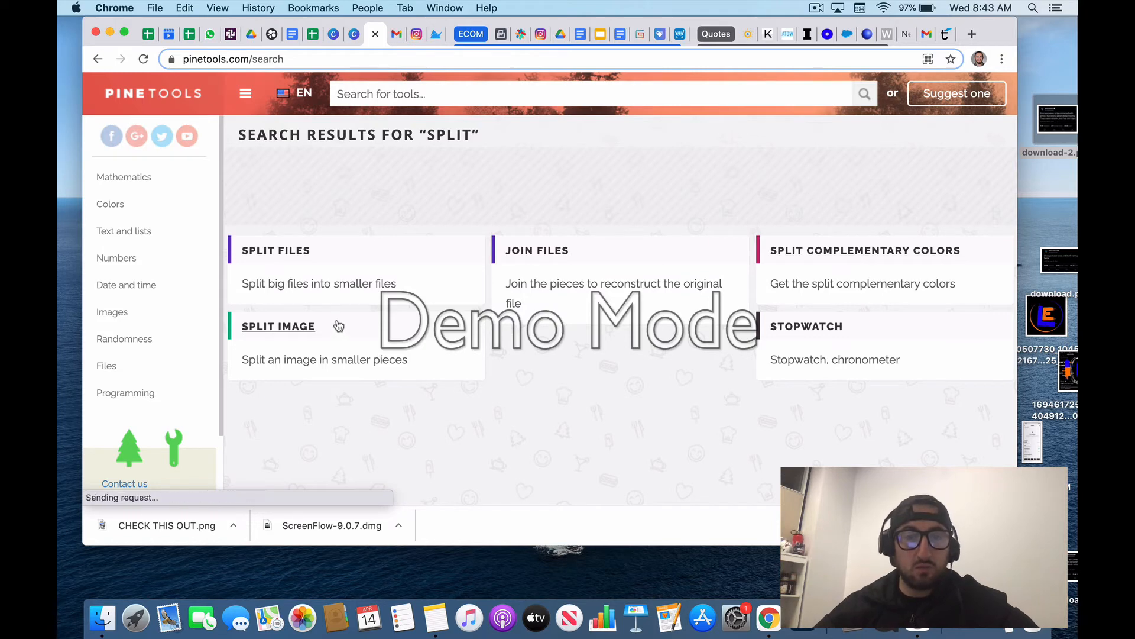
left_click(285, 332)
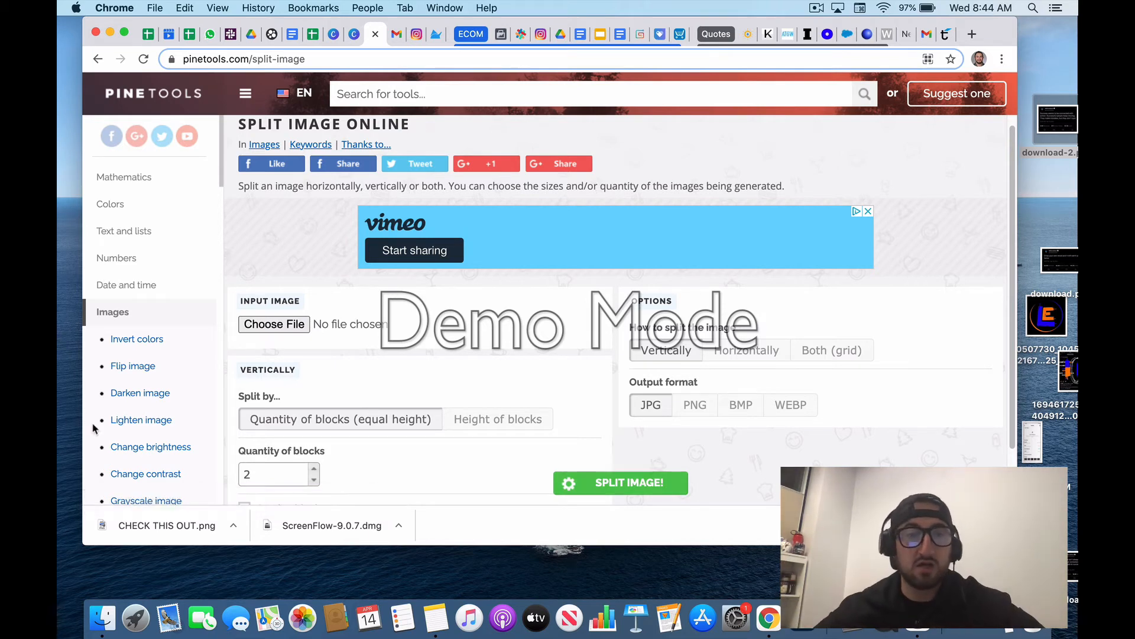
left_click(274, 324)
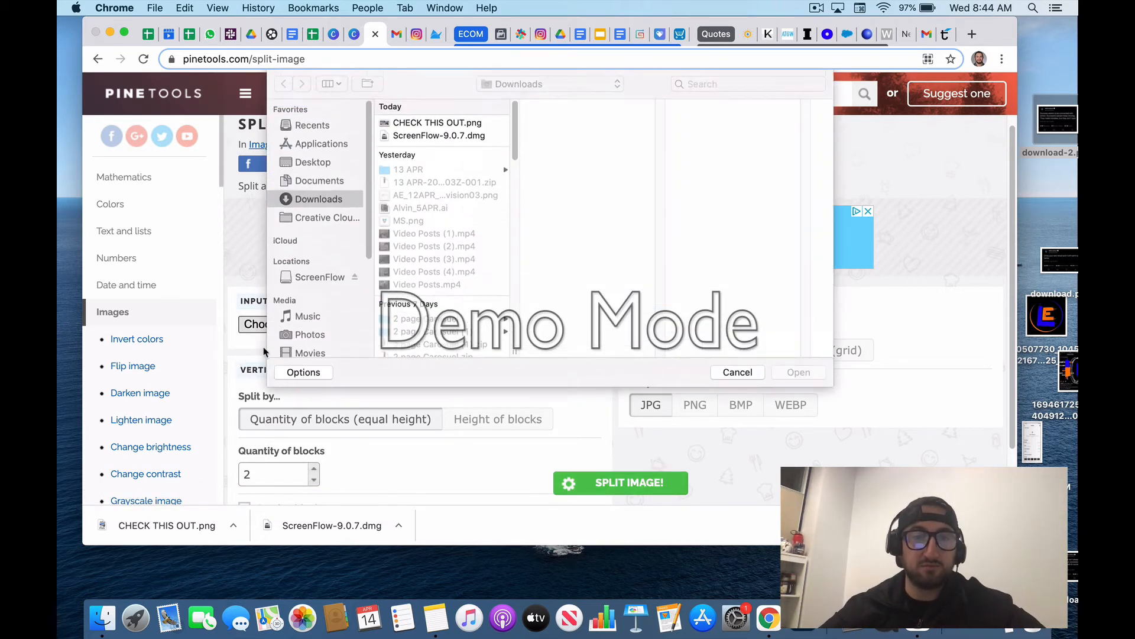
left_click(437, 123)
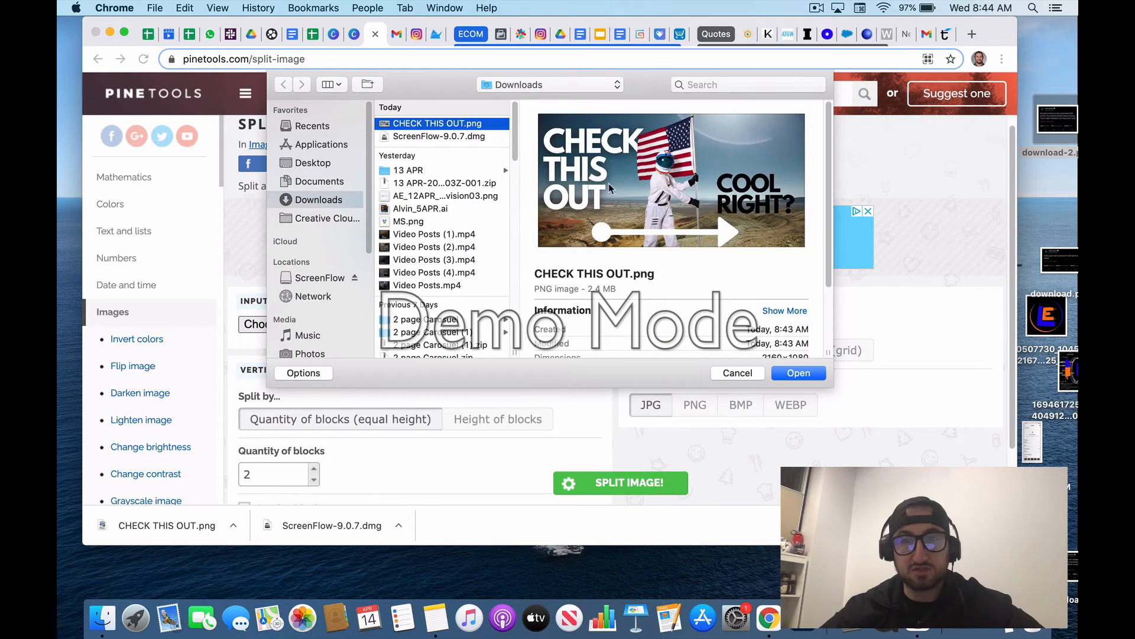
left_click(798, 373)
Step: Set the image to split vertically with PNG as the output format
scroll(566, 353, "down", 5)
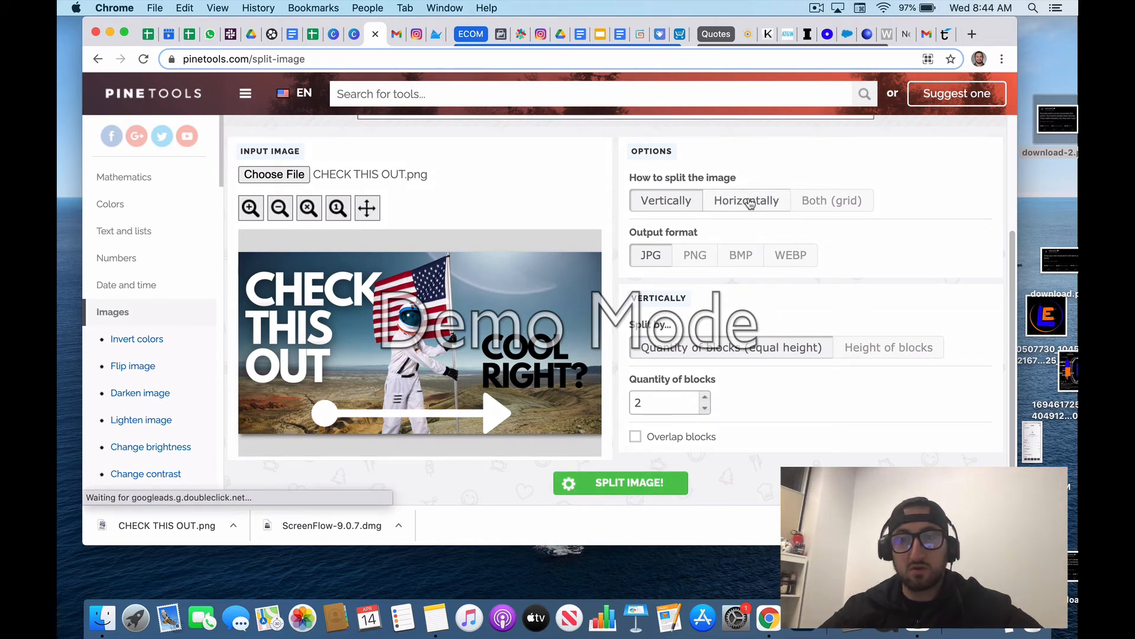
left_click(747, 201)
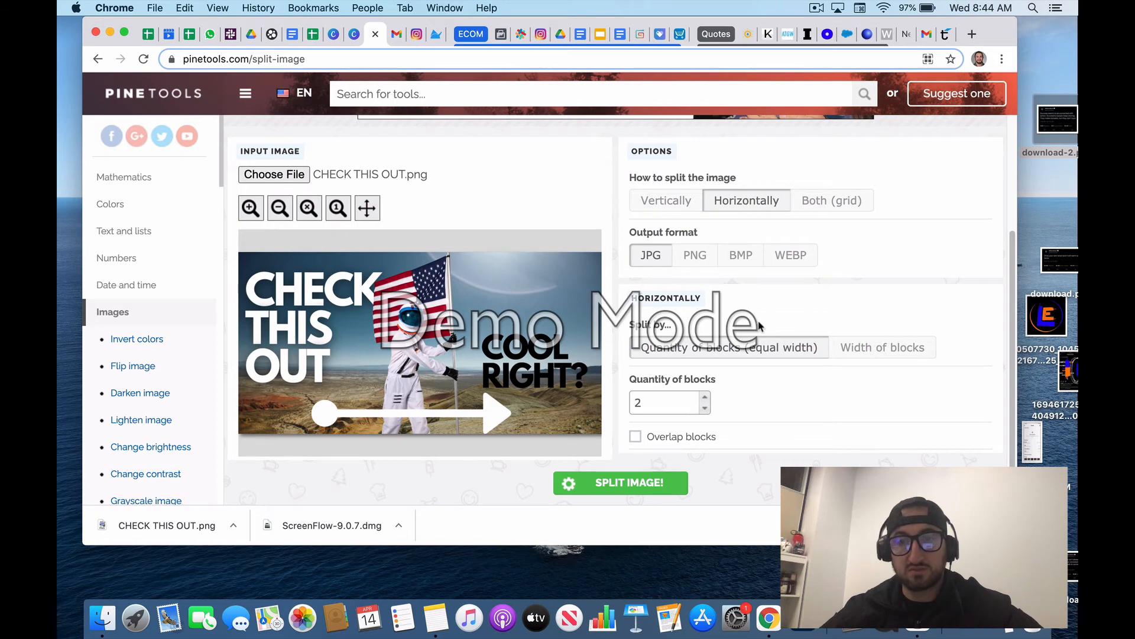
left_click(668, 204)
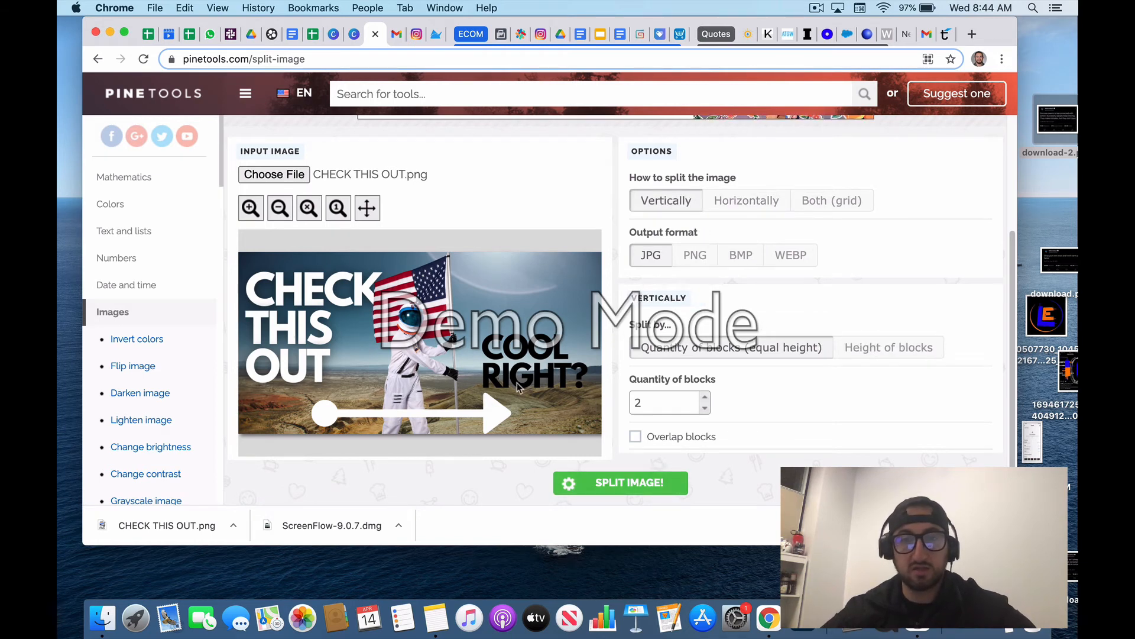
left_click(694, 256)
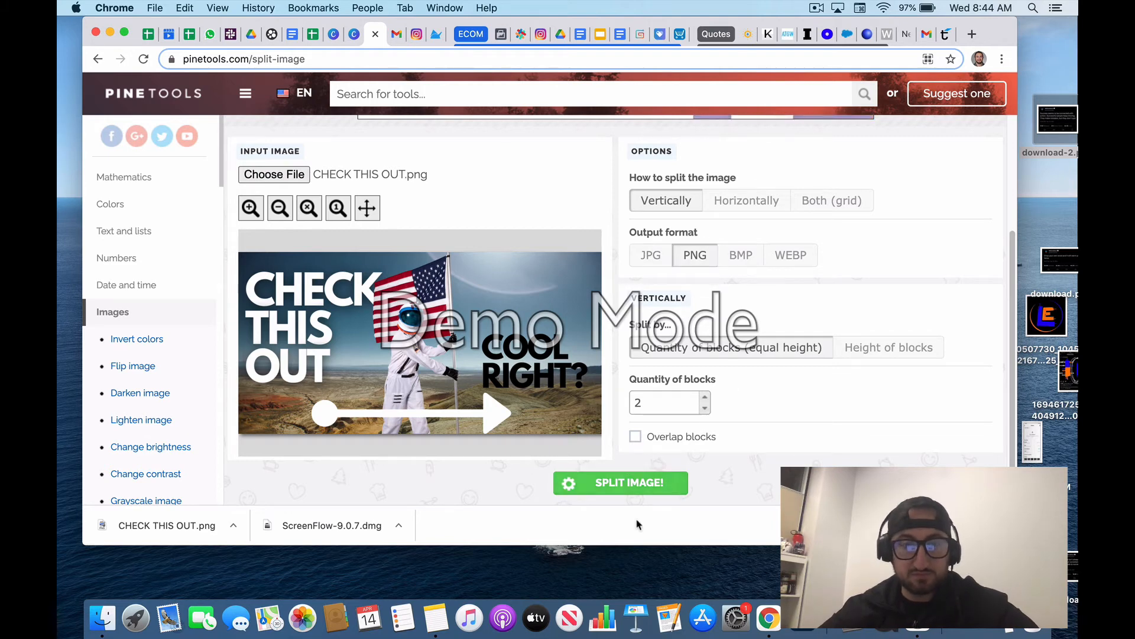
left_click(1003, 526)
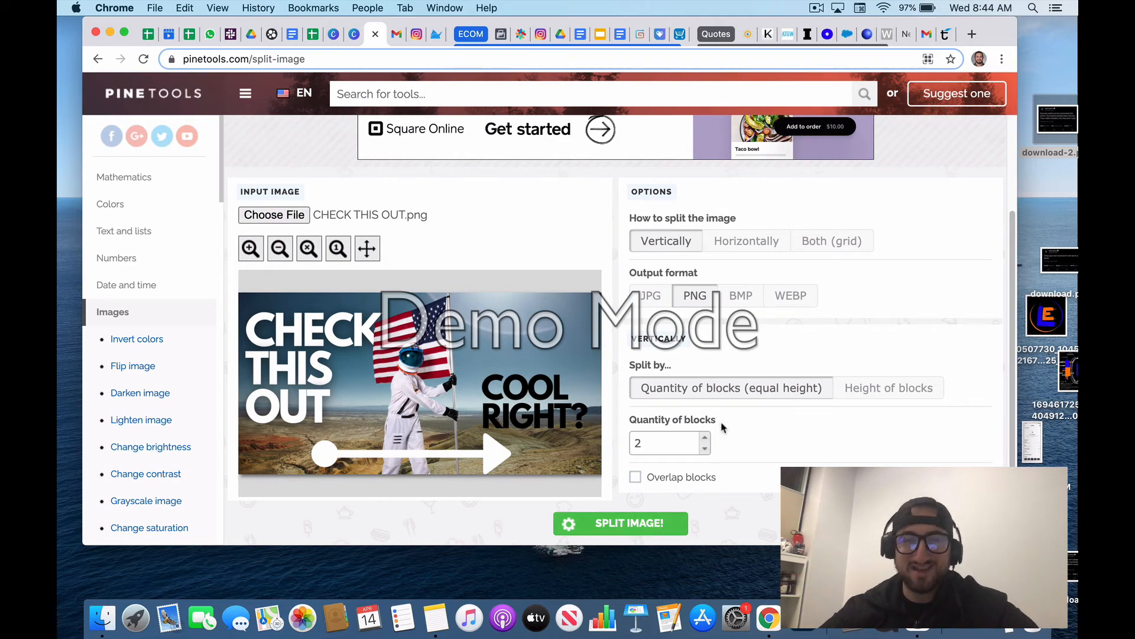
Step: Split the image into two rows, download both PNG pieces and look at them among the downloaded files
left_click(651, 520)
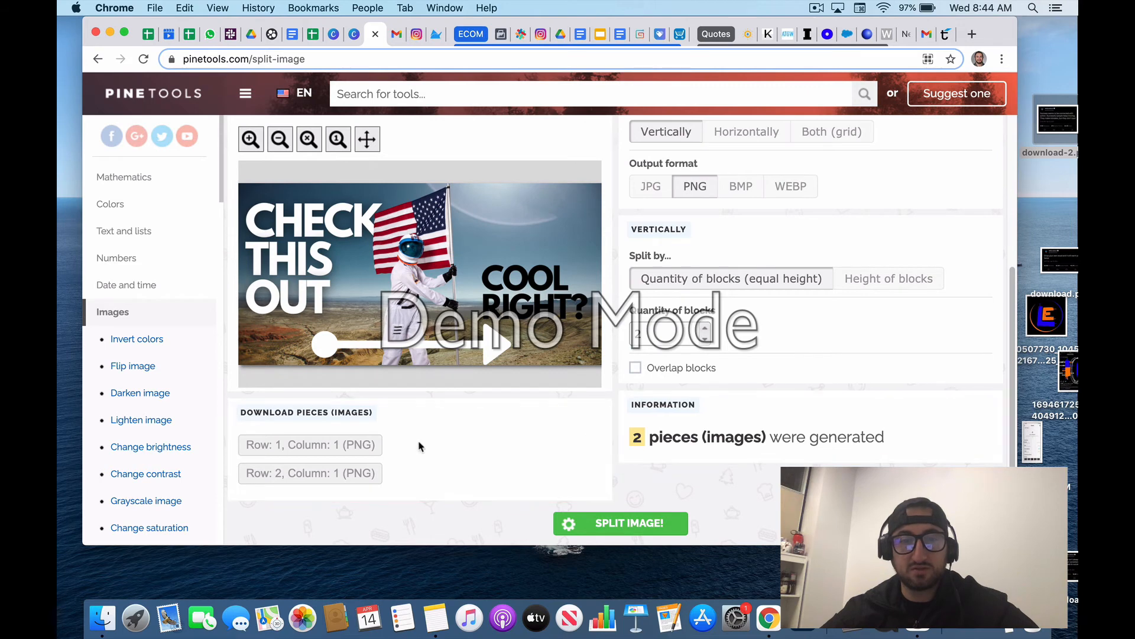
left_click(341, 448)
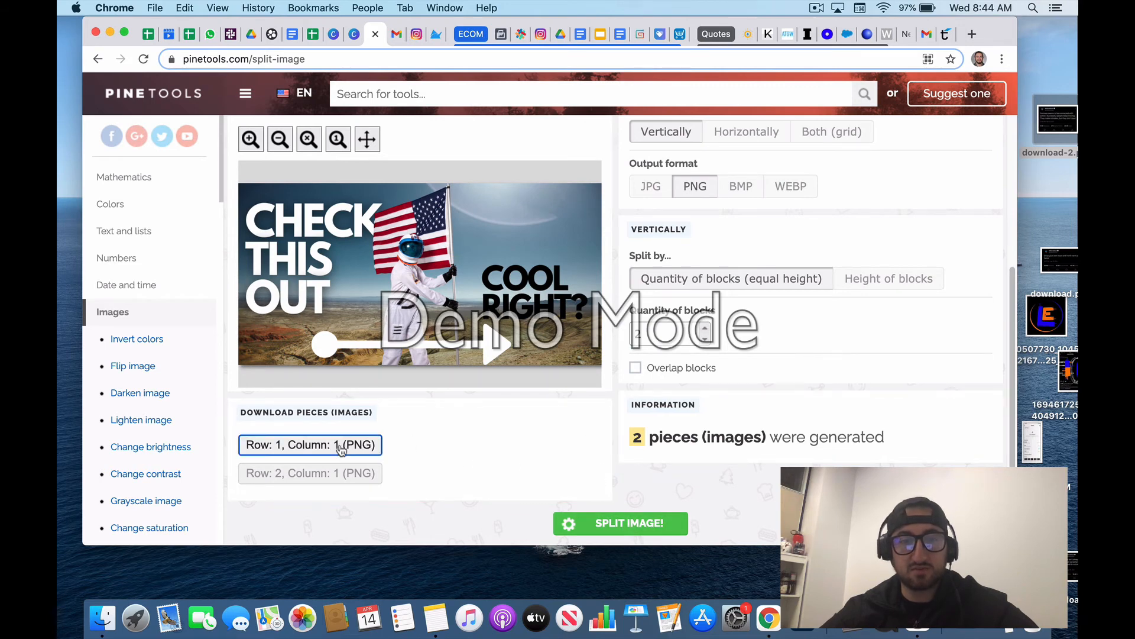
left_click(336, 479)
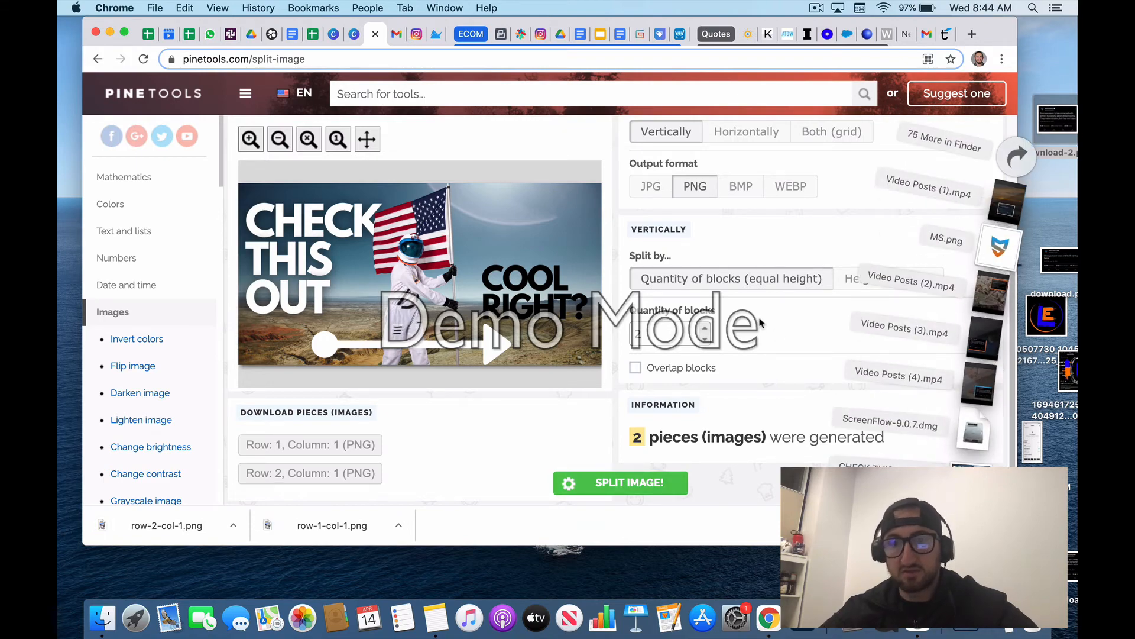
left_click(707, 204)
Step: Change the split direction to horizontal, split the image again and download both column pieces as PNG
scroll(711, 176, "up", 5)
left_click(746, 366)
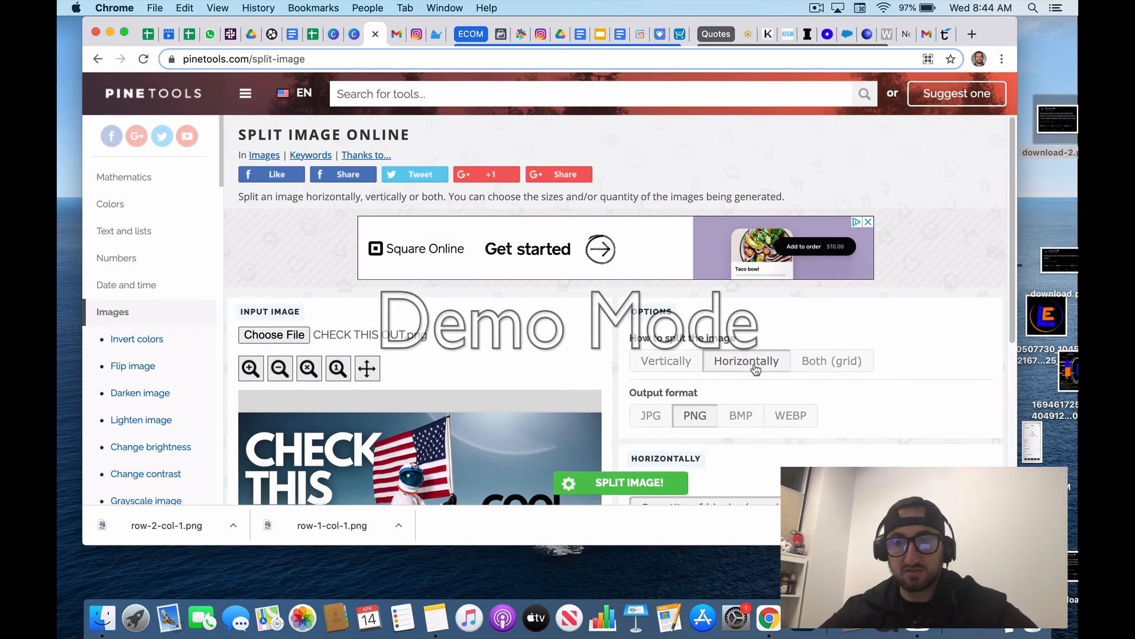
scroll(769, 378, "down", 5)
left_click(600, 482)
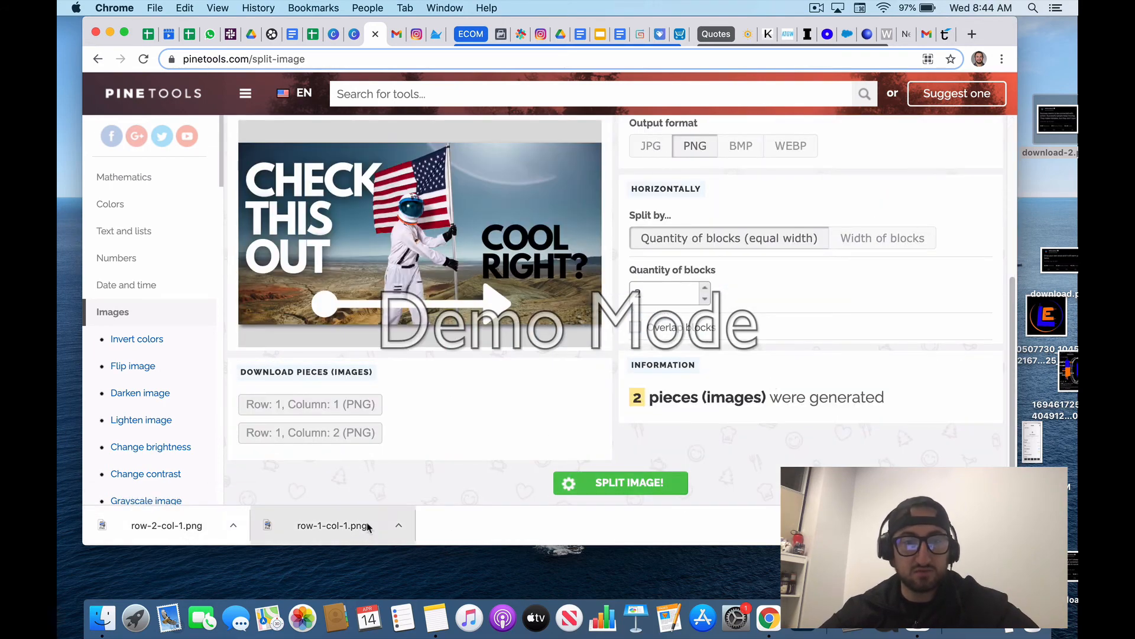
left_click(313, 405)
left_click(317, 435)
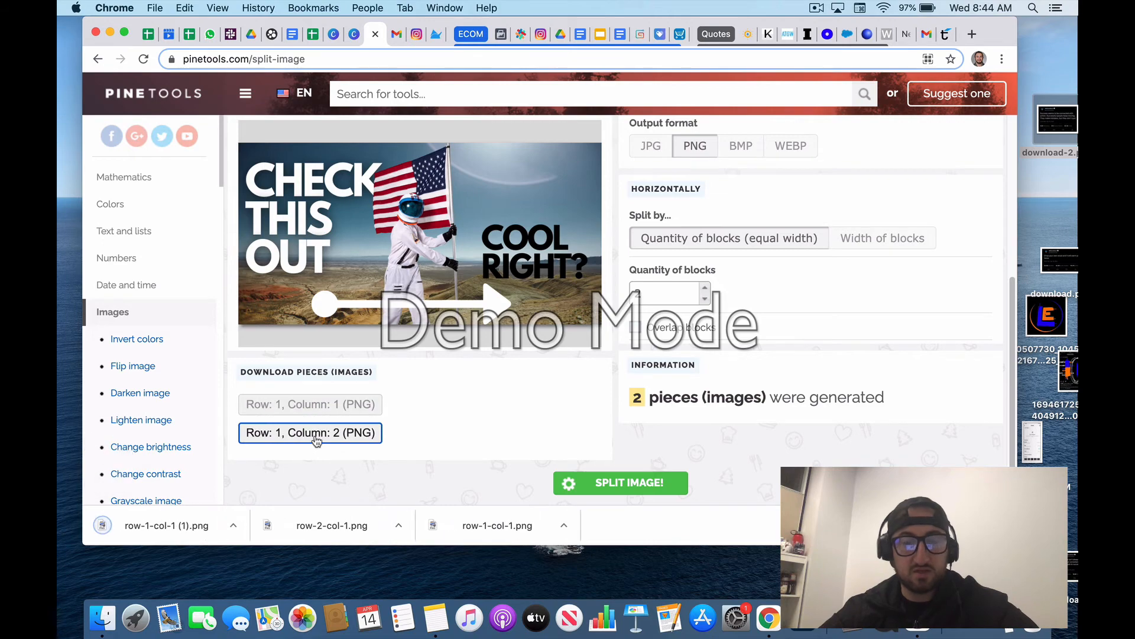
Step: Open row-1-col-2.png and row-1-col-1 (1).png in Preview, align them edge to edge and close the browser window
left_click(967, 620)
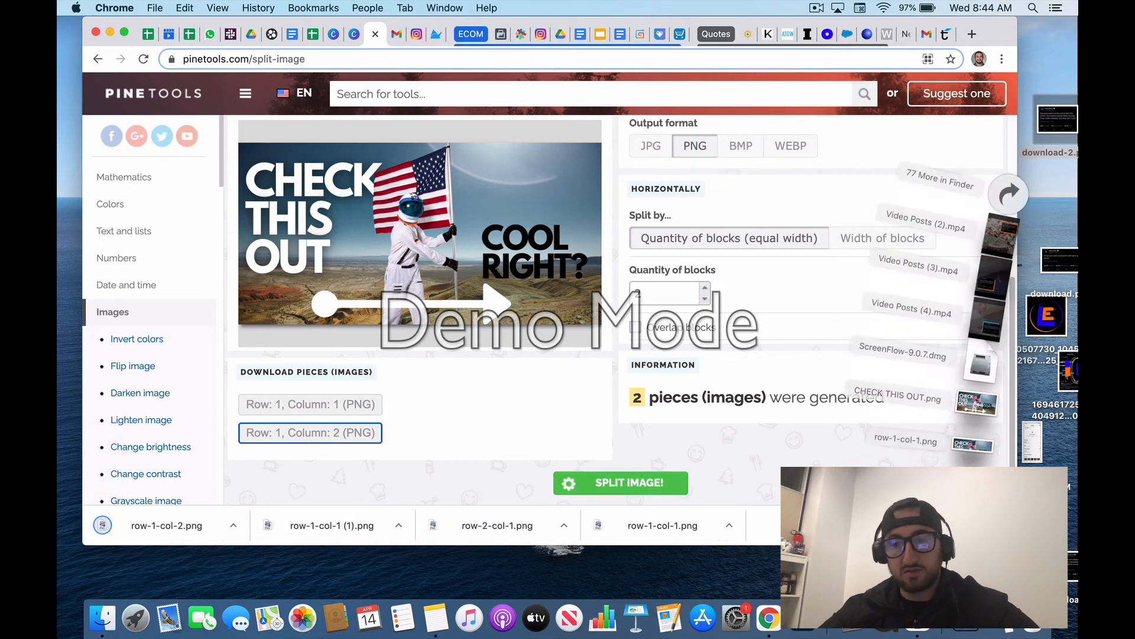
left_click(967, 566)
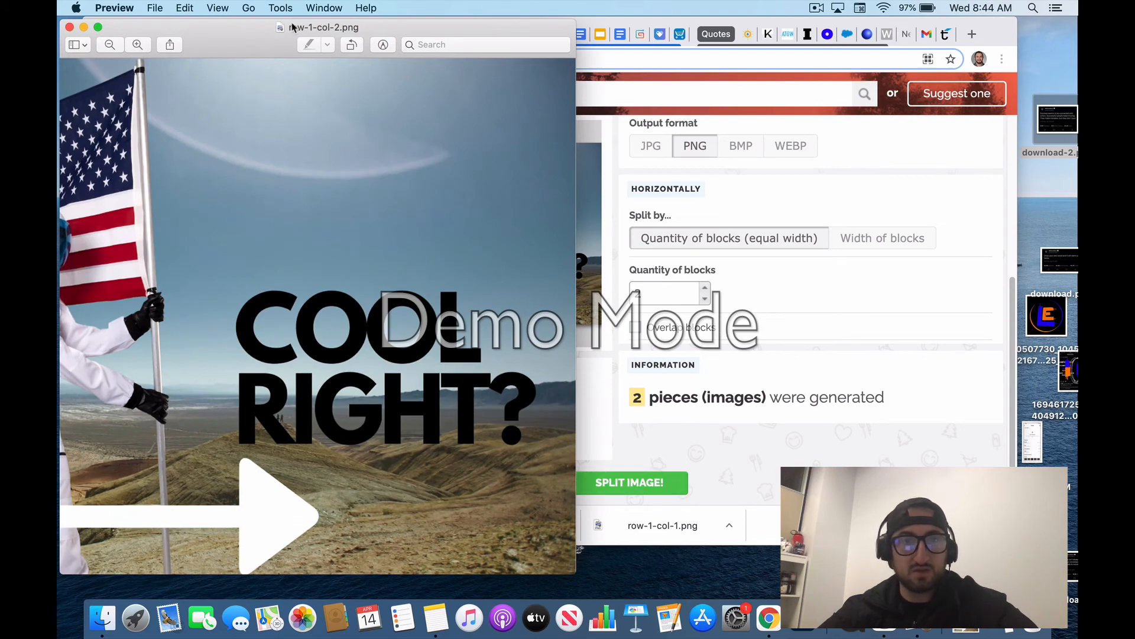
left_click_drag(292, 27, 748, 52)
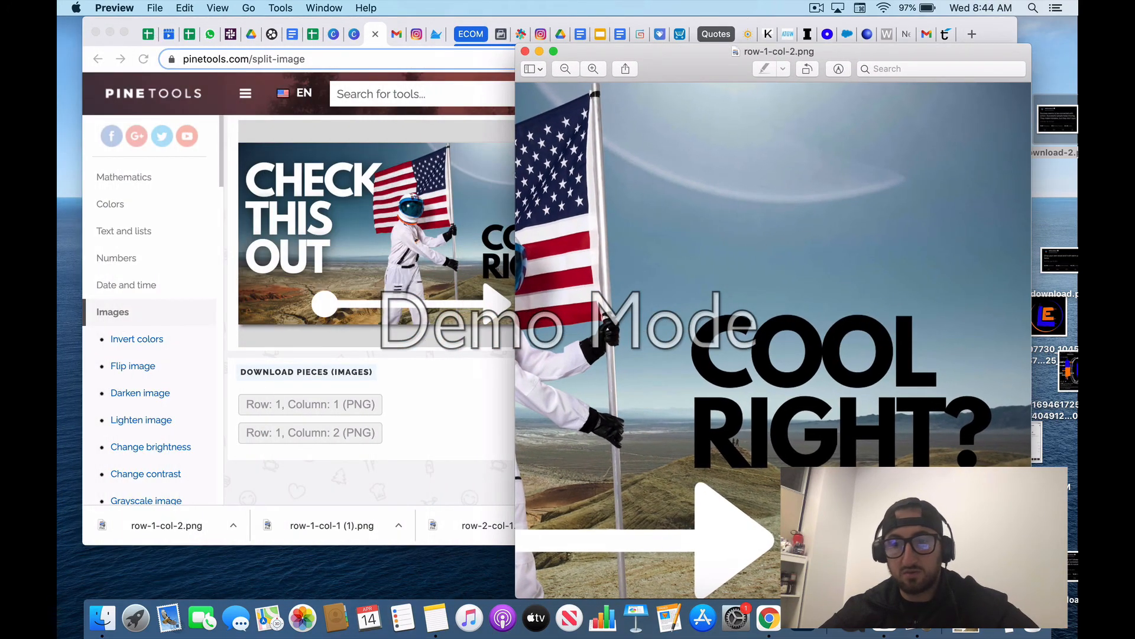
left_click(966, 620)
left_click(968, 523)
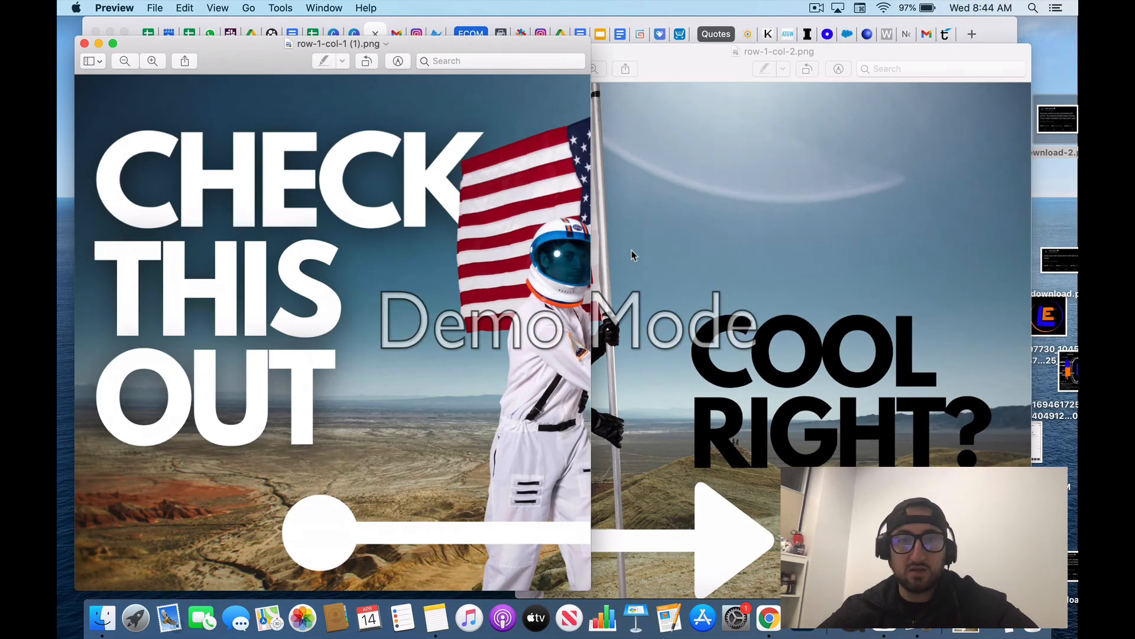
left_click_drag(577, 51, 491, 56)
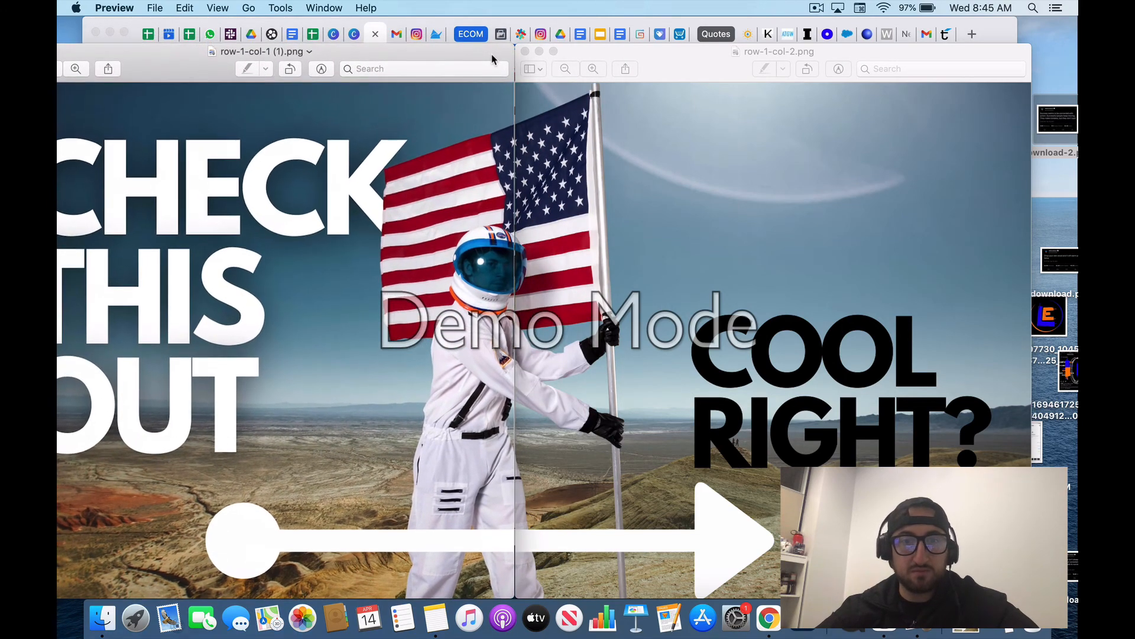
left_click(566, 36)
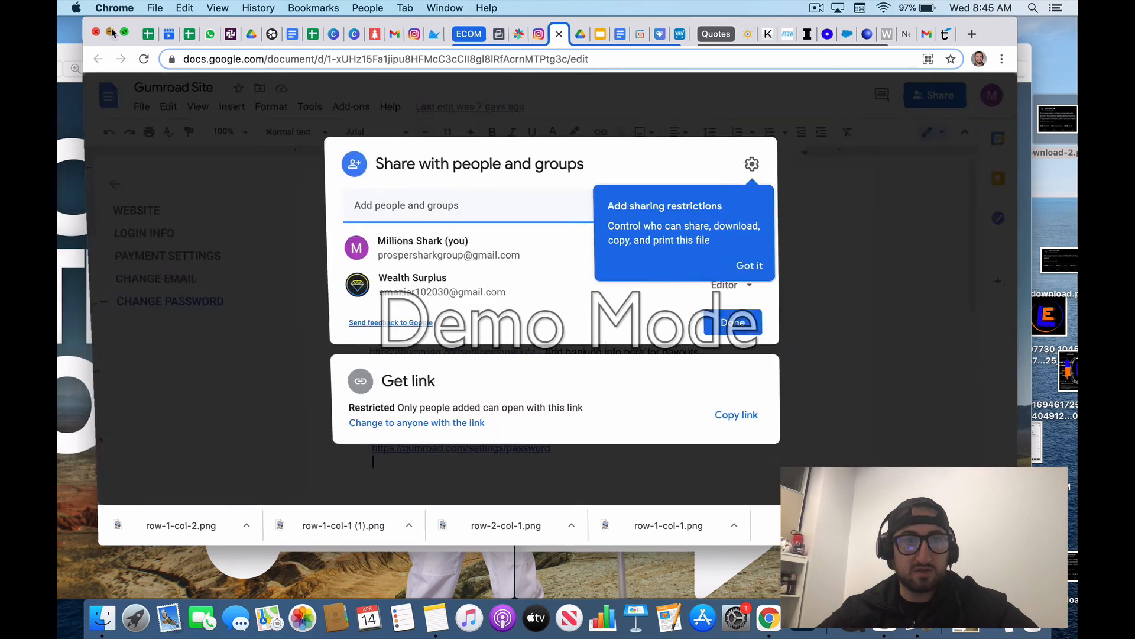
left_click(97, 32)
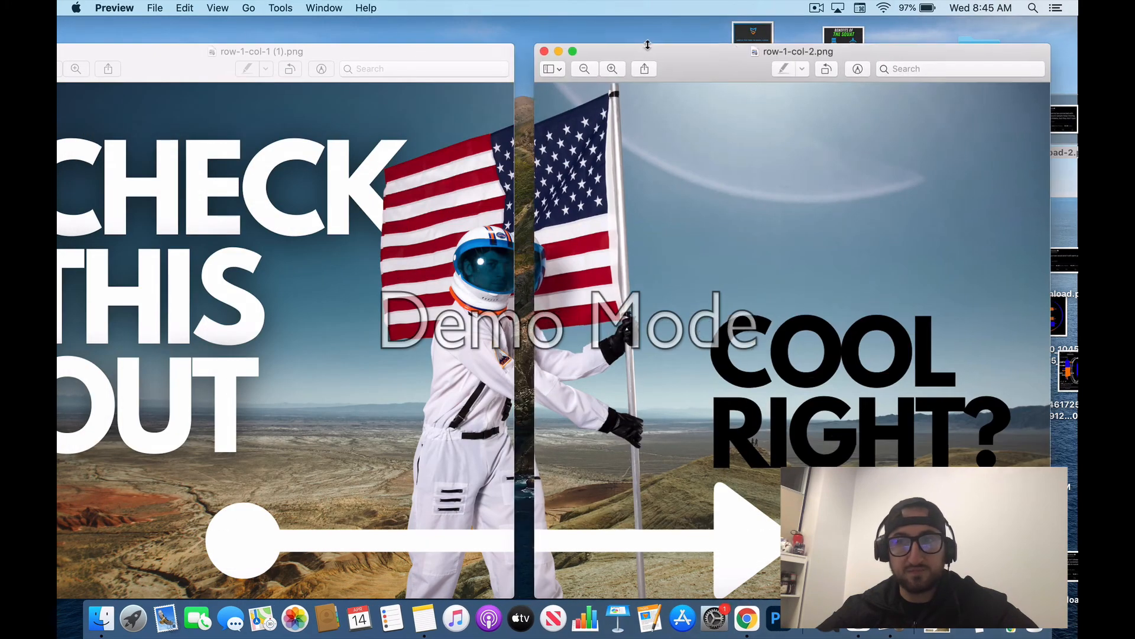